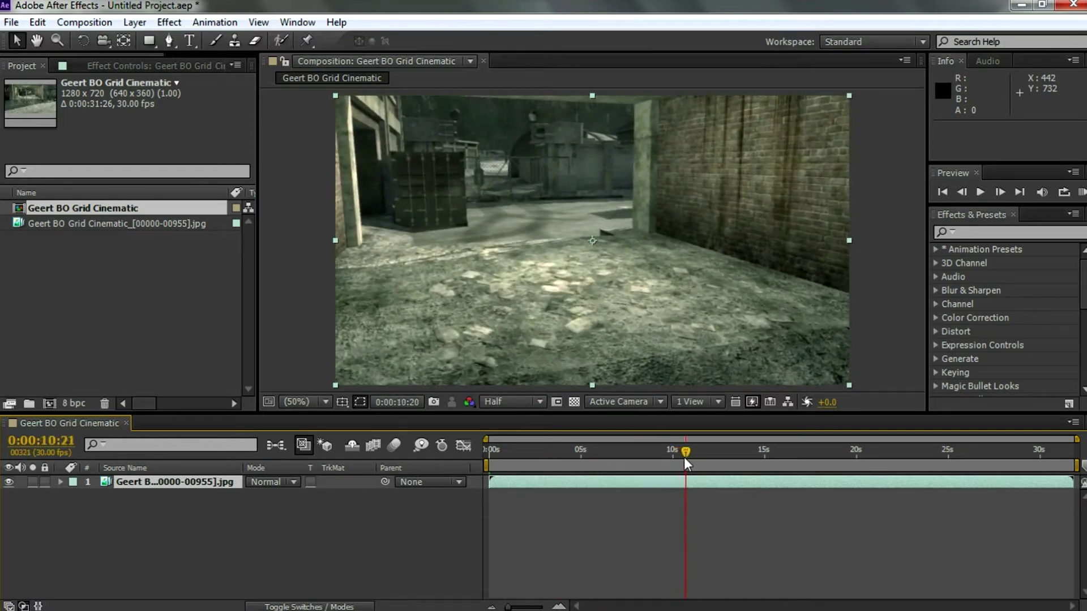
Split the footage layer at 0:00:11:00, deleting the remainder, and end the work area at the same time.
key("ctrl+shift+d")
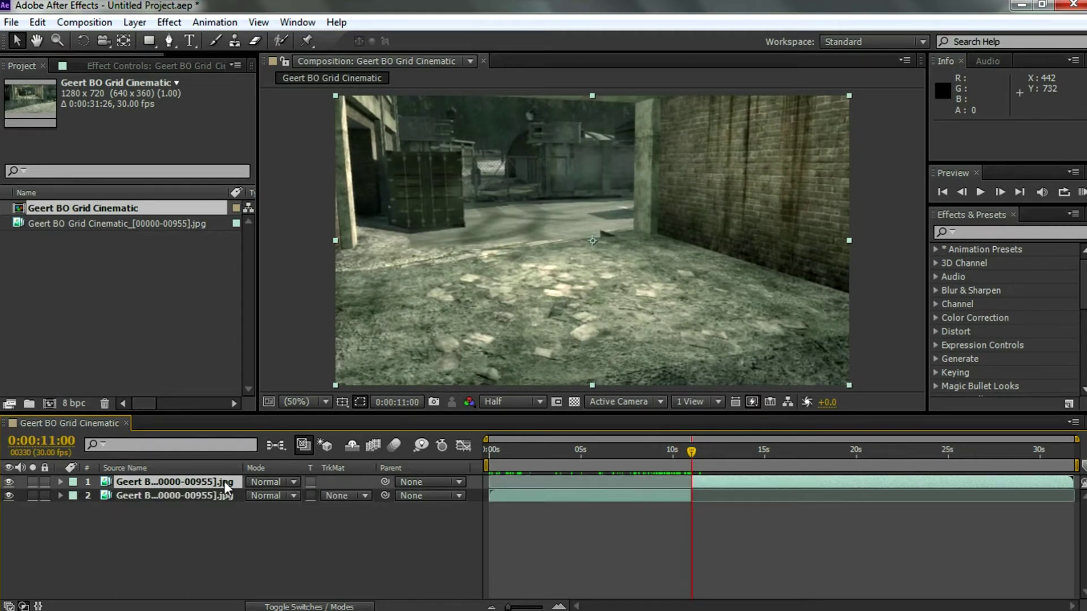
key("Delete")
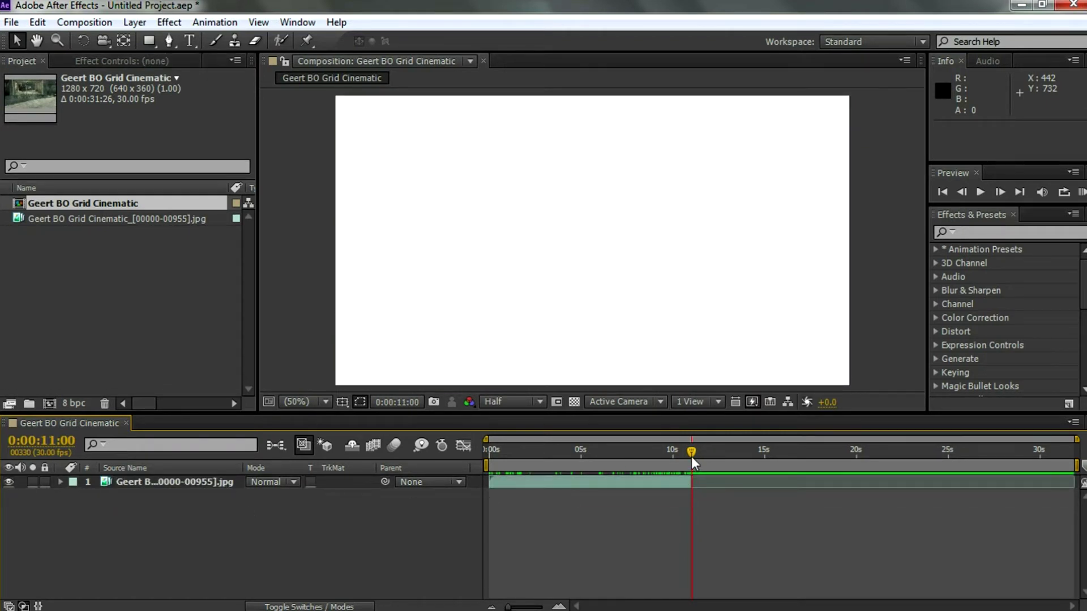
key("n")
left_click_drag(697, 449, 555, 450)
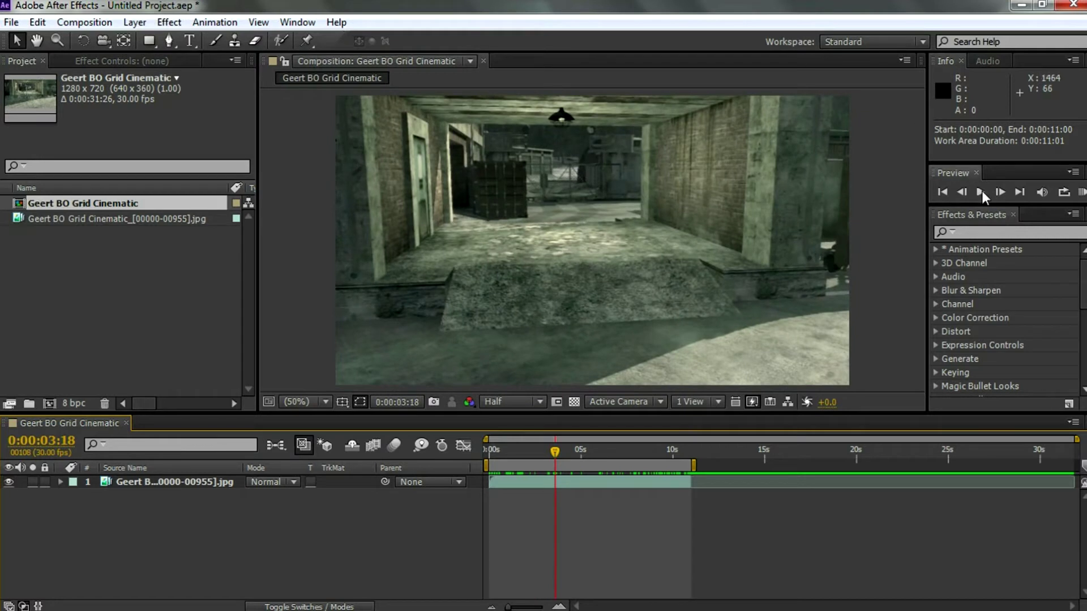
left_click(953, 233)
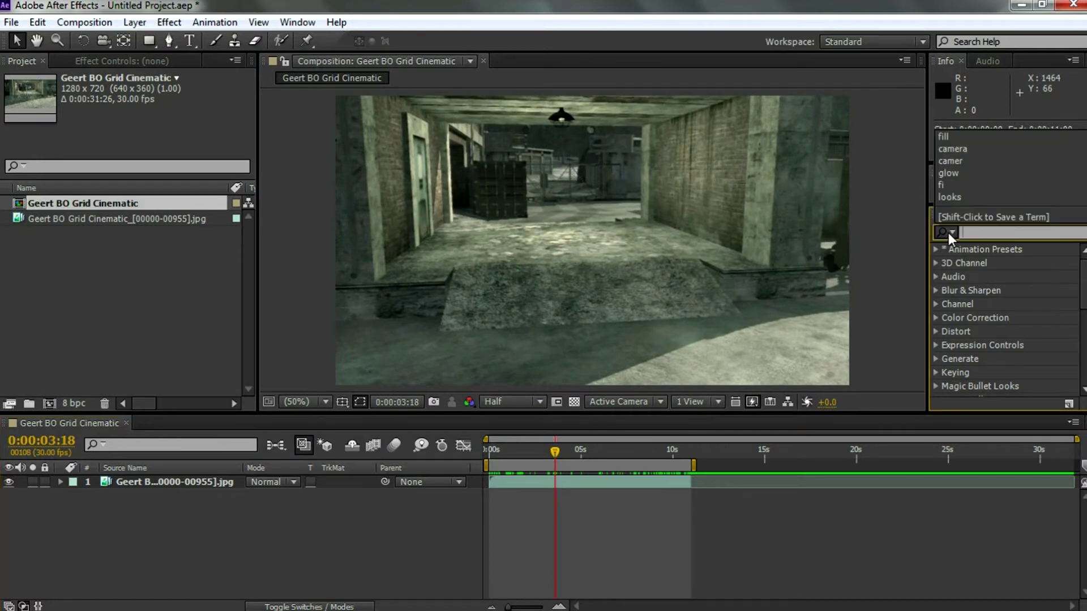
left_click(951, 233)
left_click(165, 484)
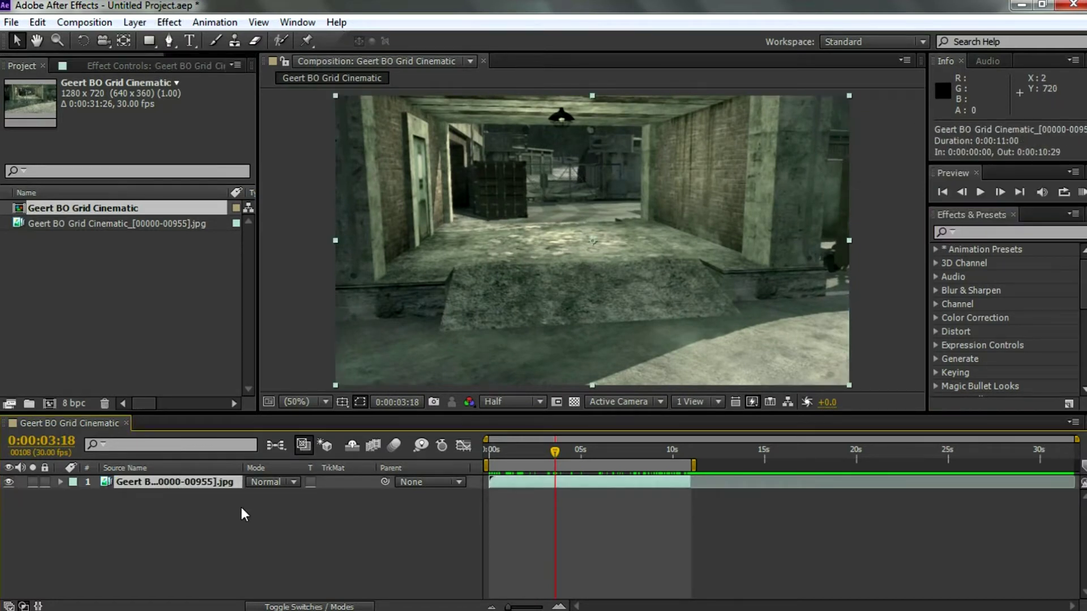
right_click(203, 484)
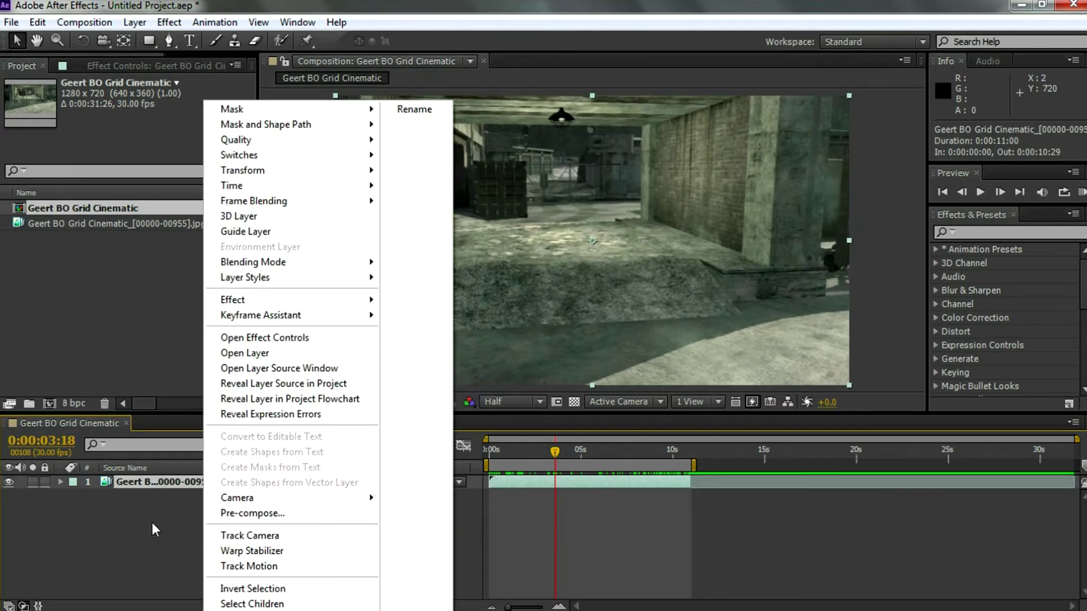
left_click(151, 522)
Search the effects for "camer" and apply CameraTracker (1.0) to the footage layer.
left_click(985, 233)
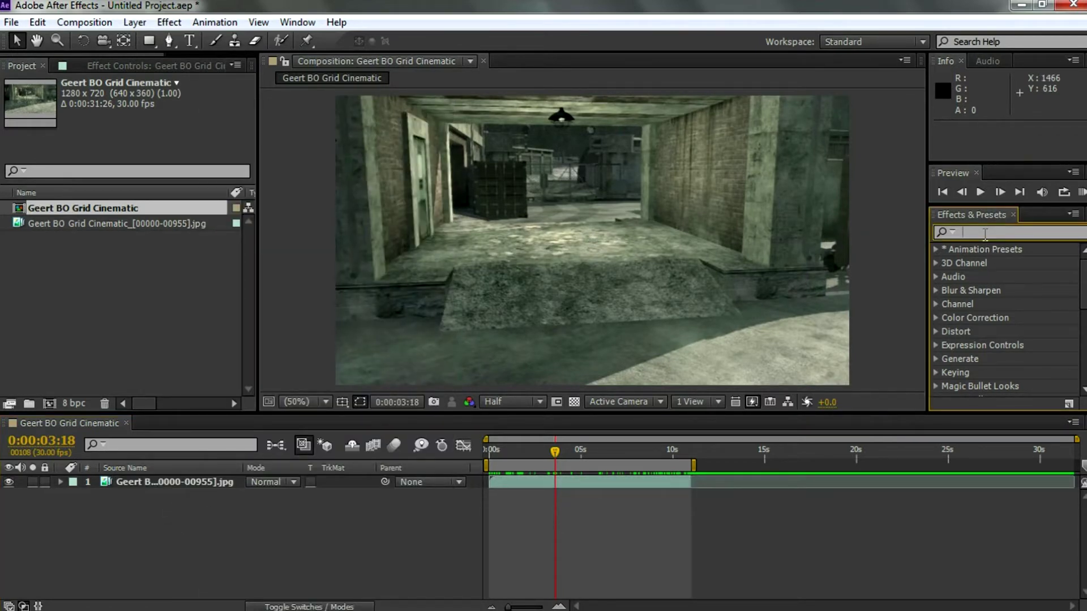
type("camer")
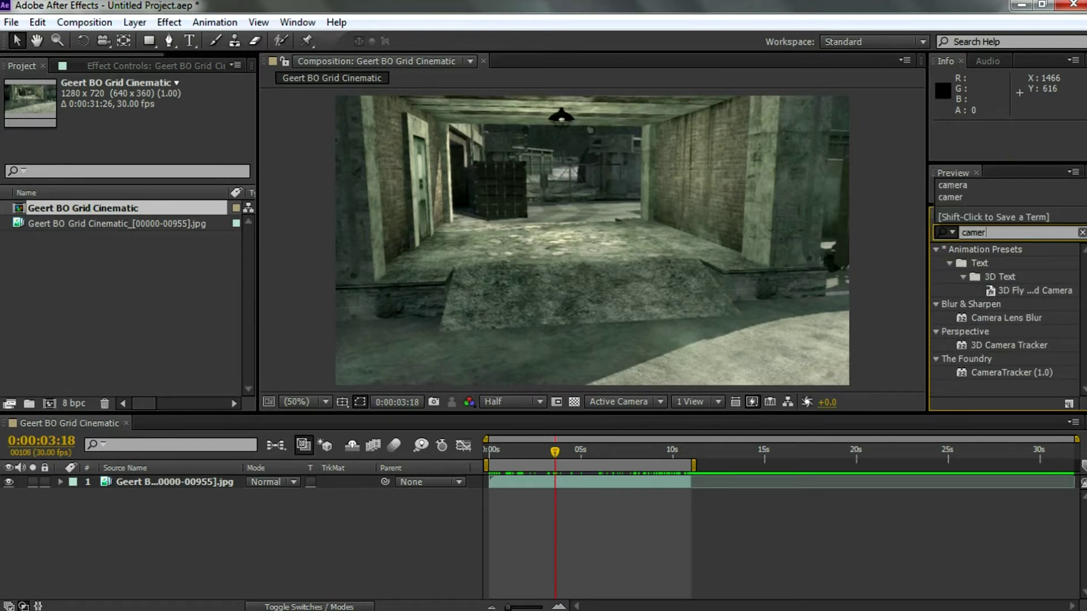
left_click_drag(1031, 381, 214, 485)
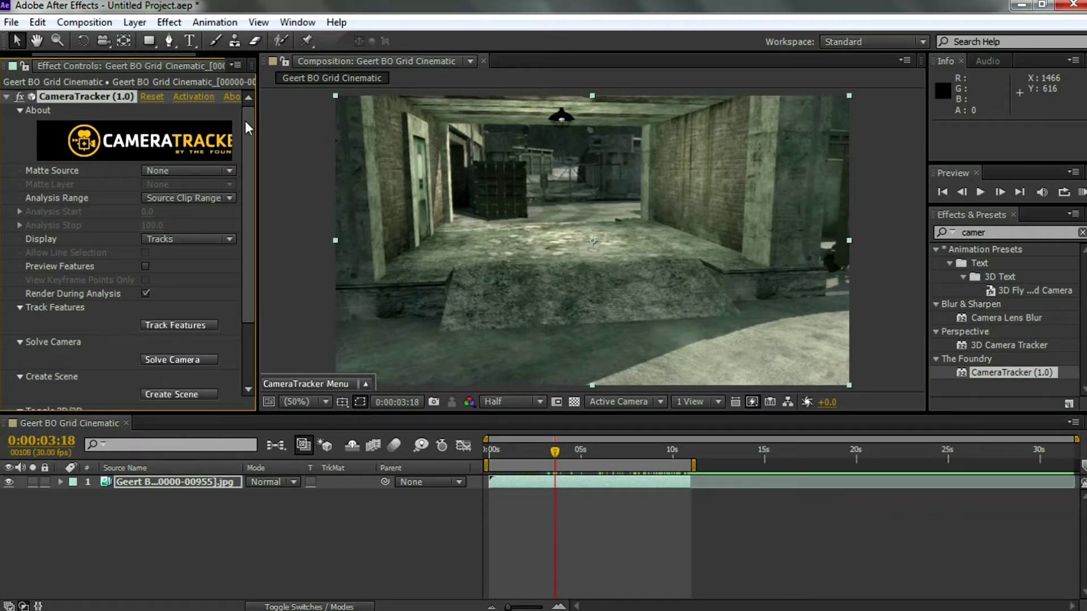
mouse_move(248, 118)
left_mouse_down()
mouse_move(253, 190)
mouse_move(243, 125)
left_mouse_up()
left_click_drag(250, 311, 253, 264)
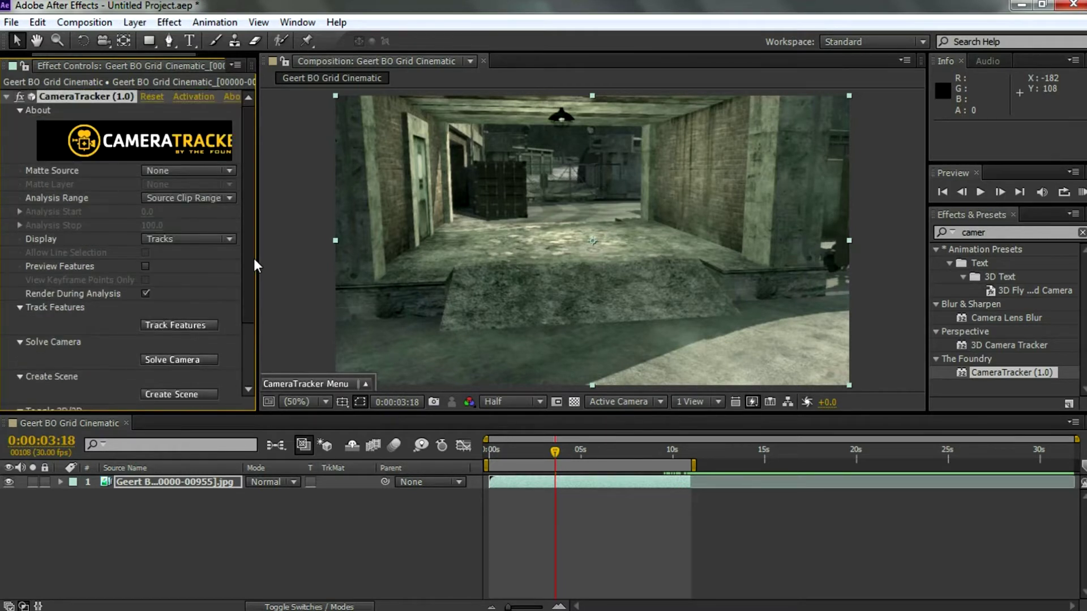
Set the composition preview resolution to Full and track the footage's features with CameraTracker.
left_click(175, 325)
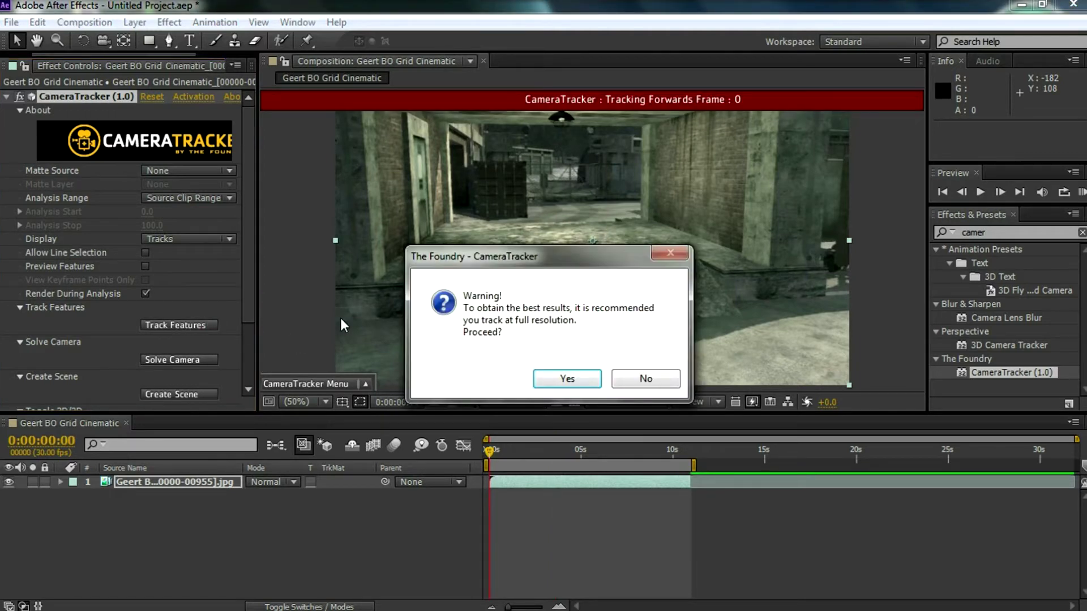
left_click(647, 379)
left_click(512, 401)
left_click(533, 463)
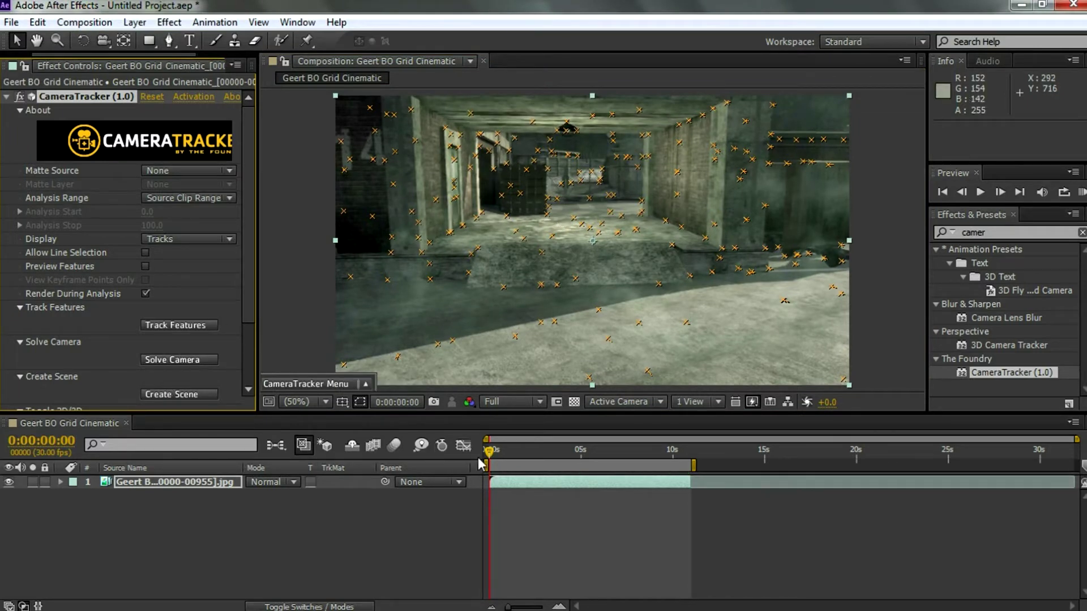
Solve the camera from the tracked features with CameraTracker.
mouse_move(490, 453)
left_mouse_down()
mouse_move(684, 448)
mouse_move(488, 450)
left_mouse_up()
left_click_drag(247, 223, 247, 179)
left_click(196, 361)
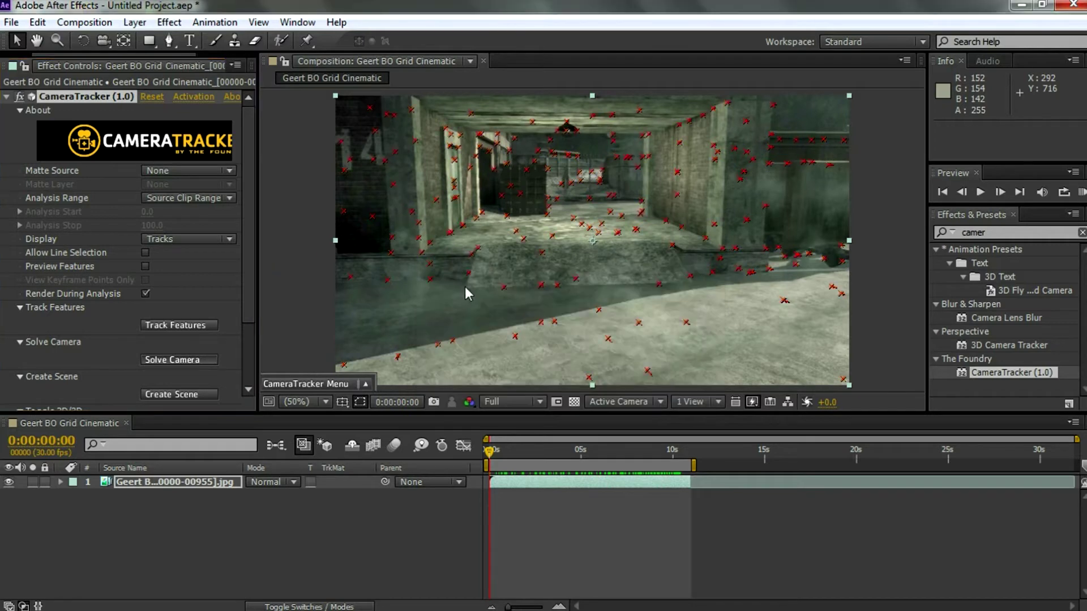
left_click(642, 374)
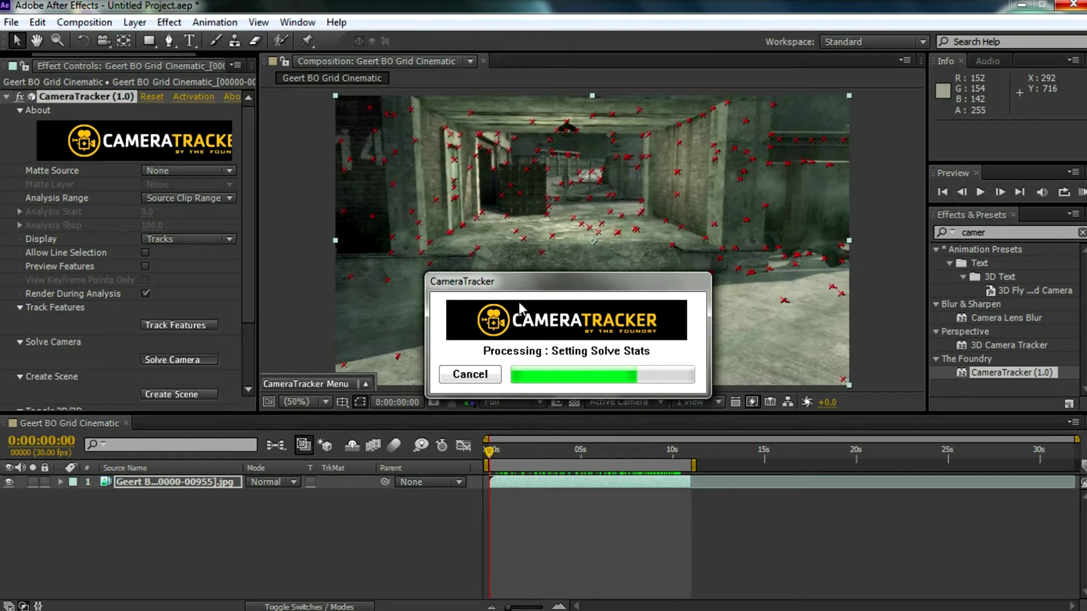
Examine the solved track points on the walls and floor at several times through the clip, ending at the first frame.
left_click_drag(494, 450, 567, 451)
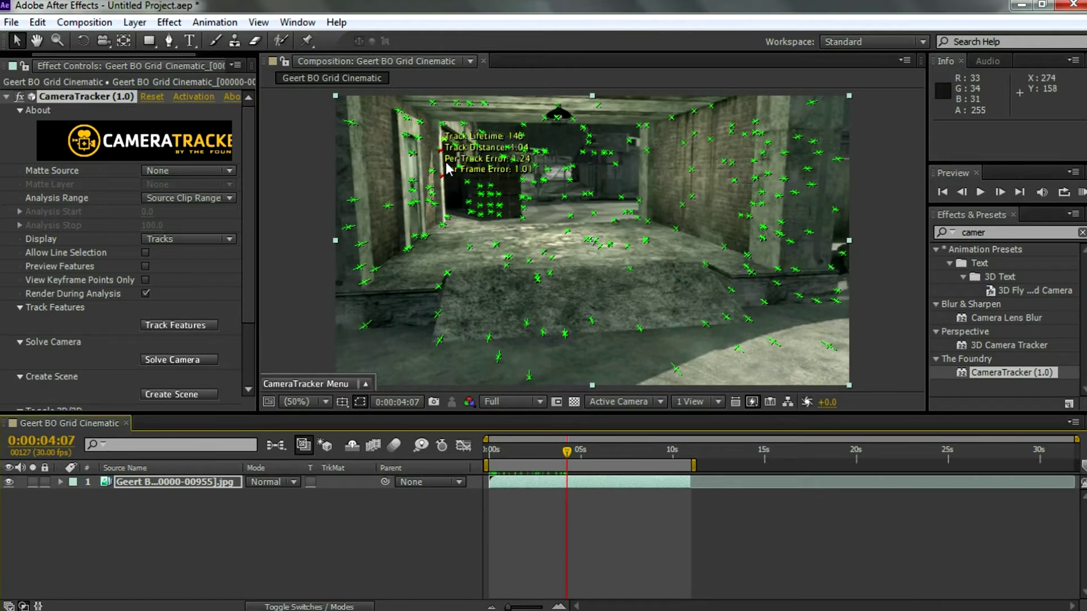
left_click_drag(567, 457, 468, 458)
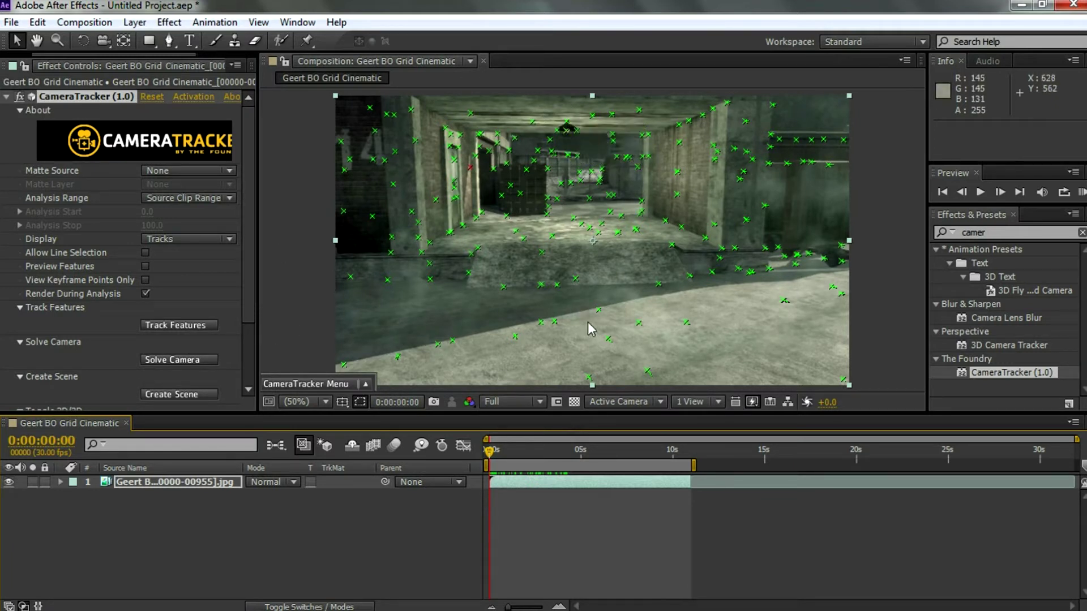
mouse_move(605, 229)
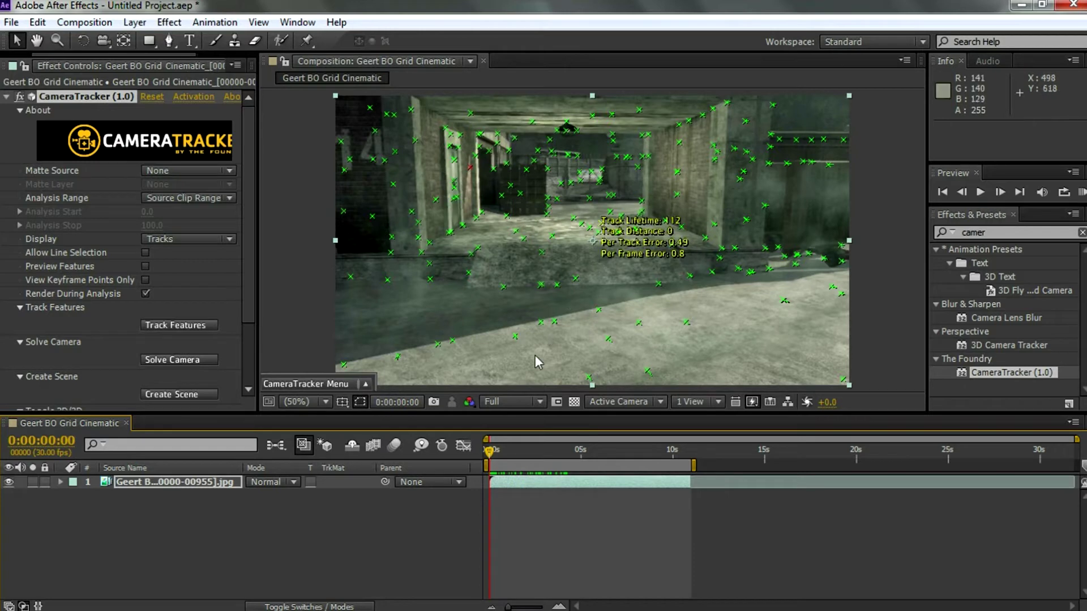
left_click_drag(493, 452, 626, 453)
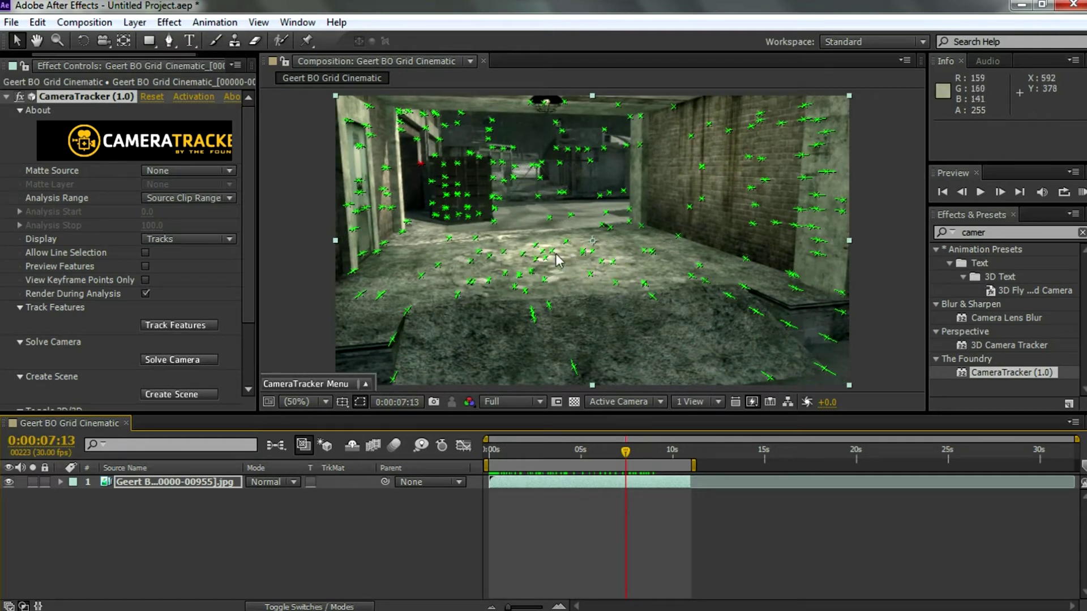
mouse_move(592, 282)
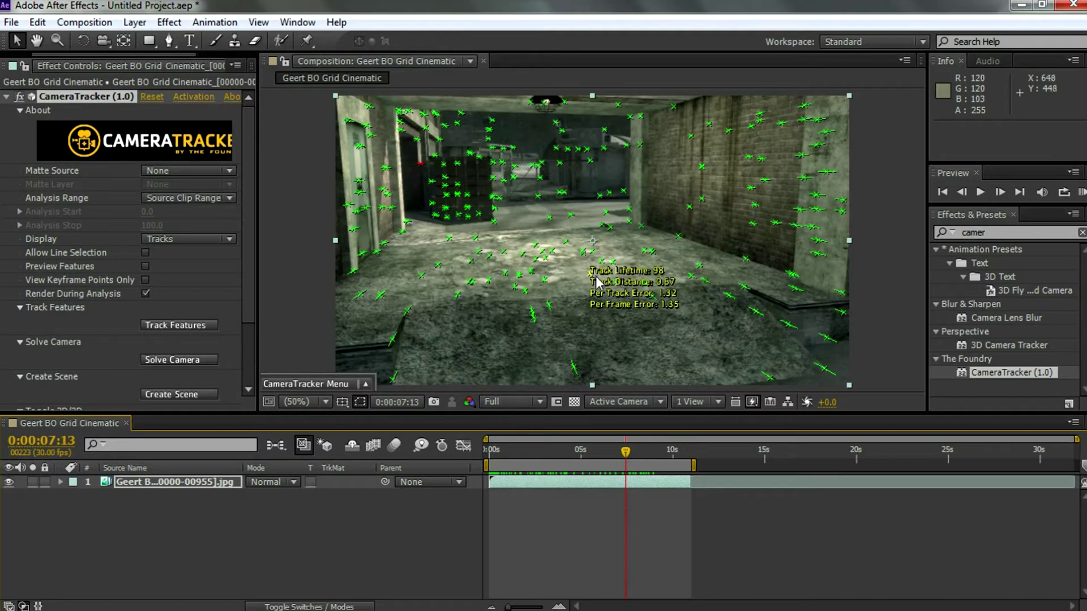
left_click_drag(625, 451, 685, 451)
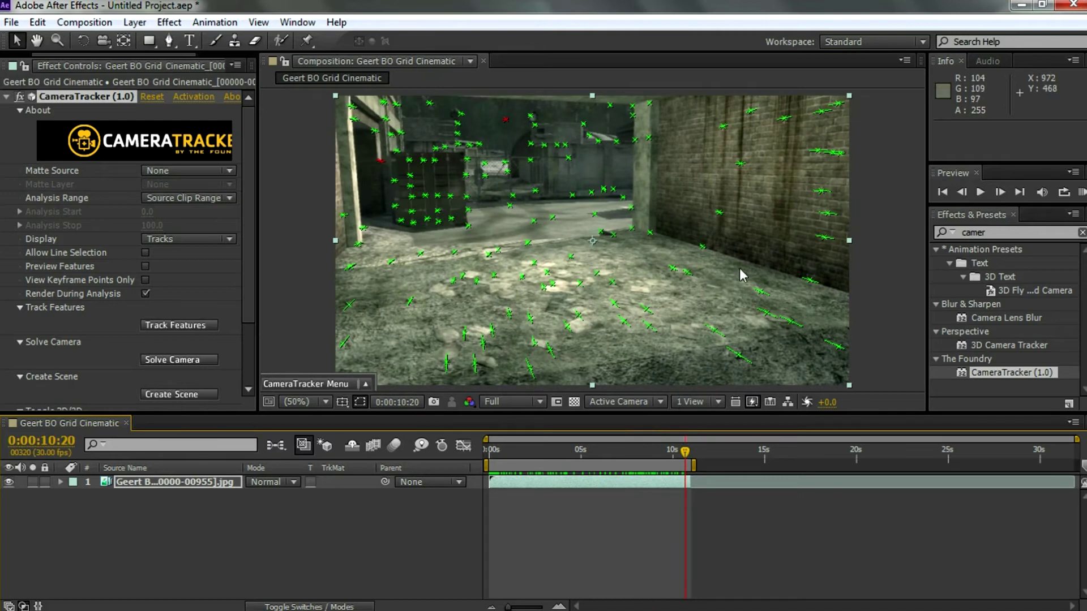
left_click_drag(674, 449, 619, 447)
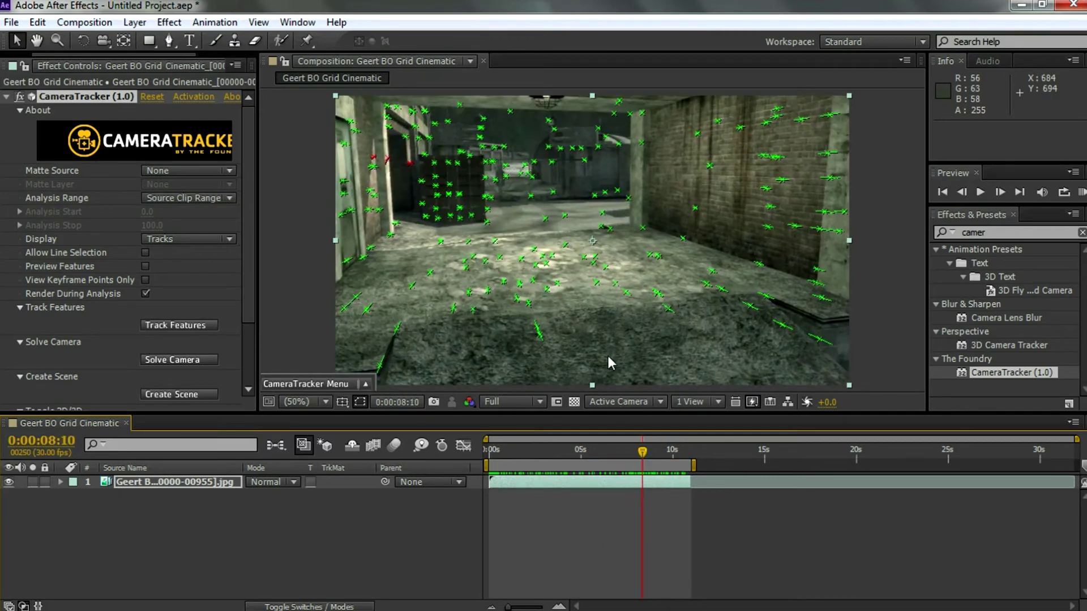
key("Home")
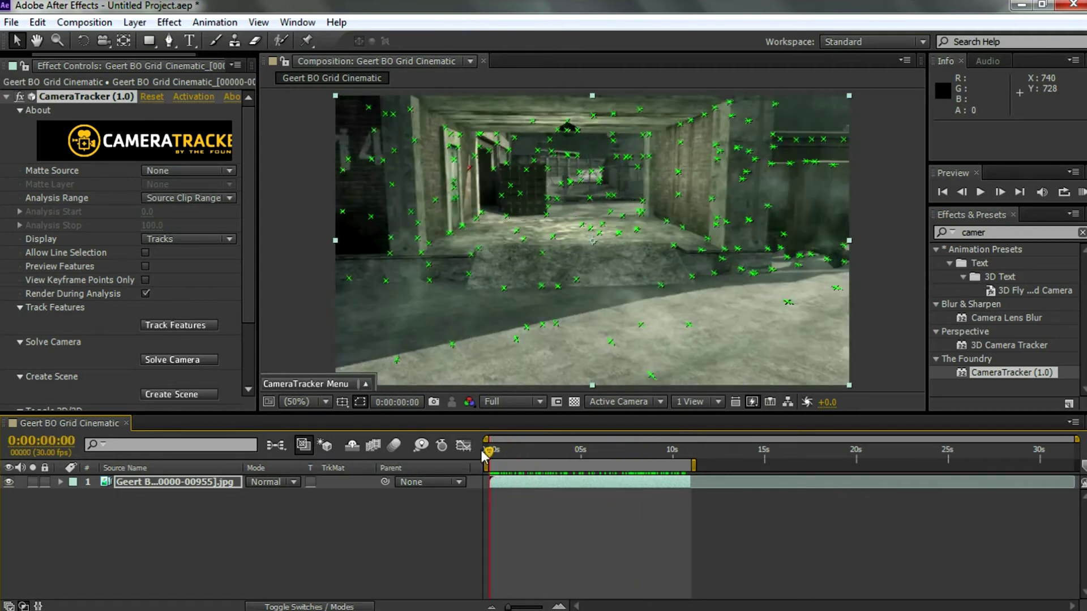
Set the ground plane origin to the track point on the hanging ceiling lamp.
right_click(568, 132)
mouse_move(609, 167)
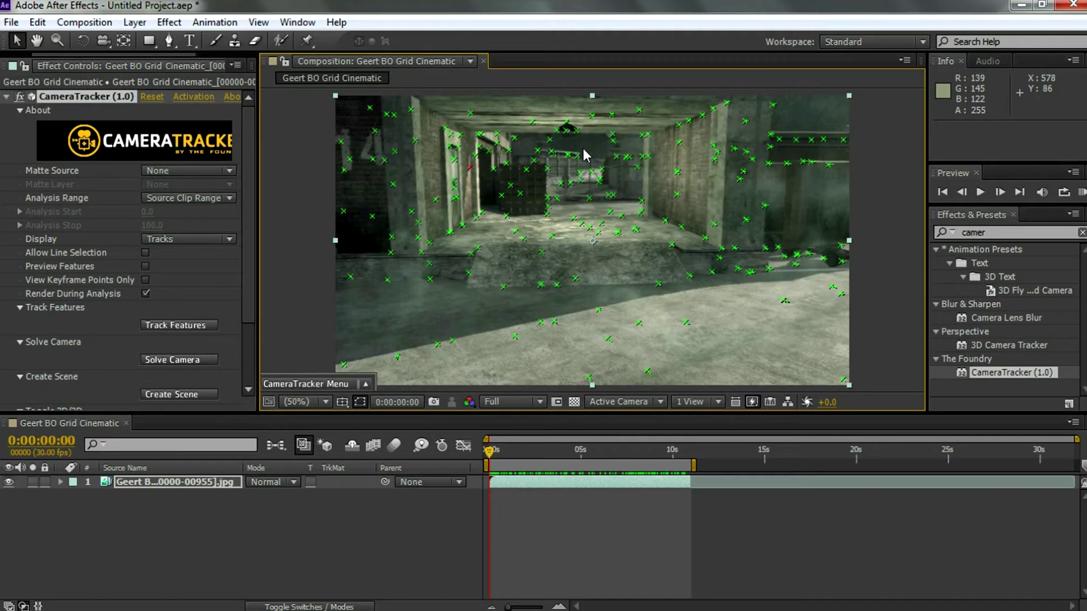
right_click(567, 130)
mouse_move(567, 134)
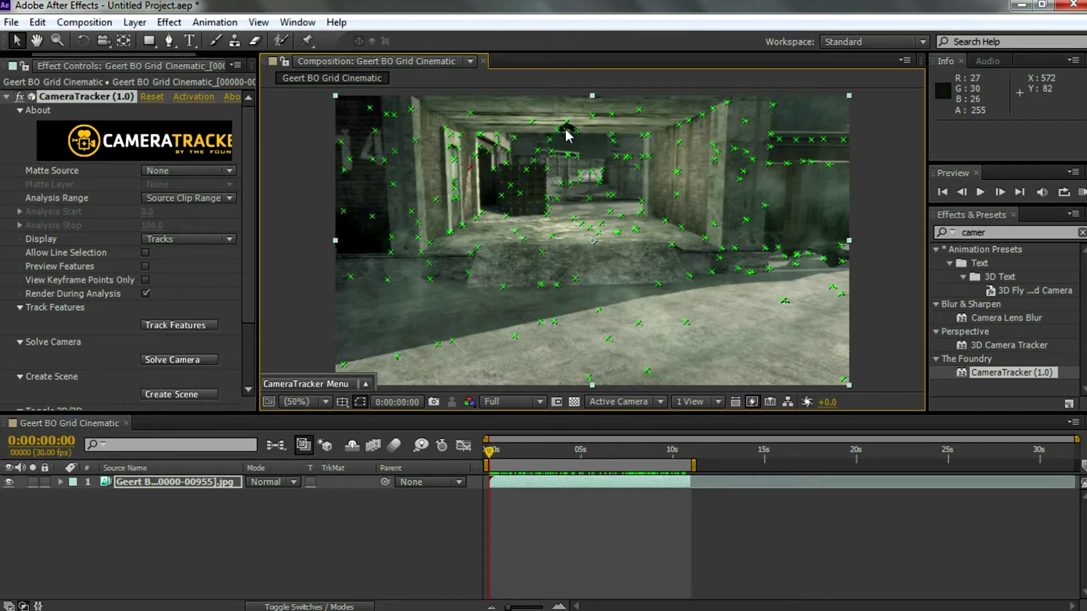
right_click(569, 137)
right_click(567, 132)
mouse_move(590, 168)
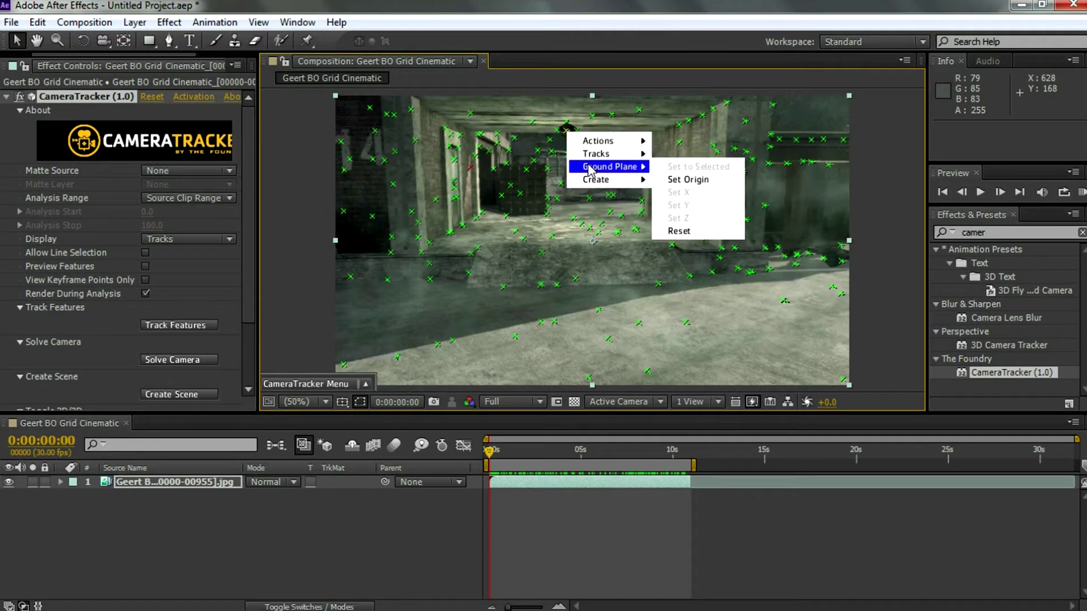
left_click(676, 181)
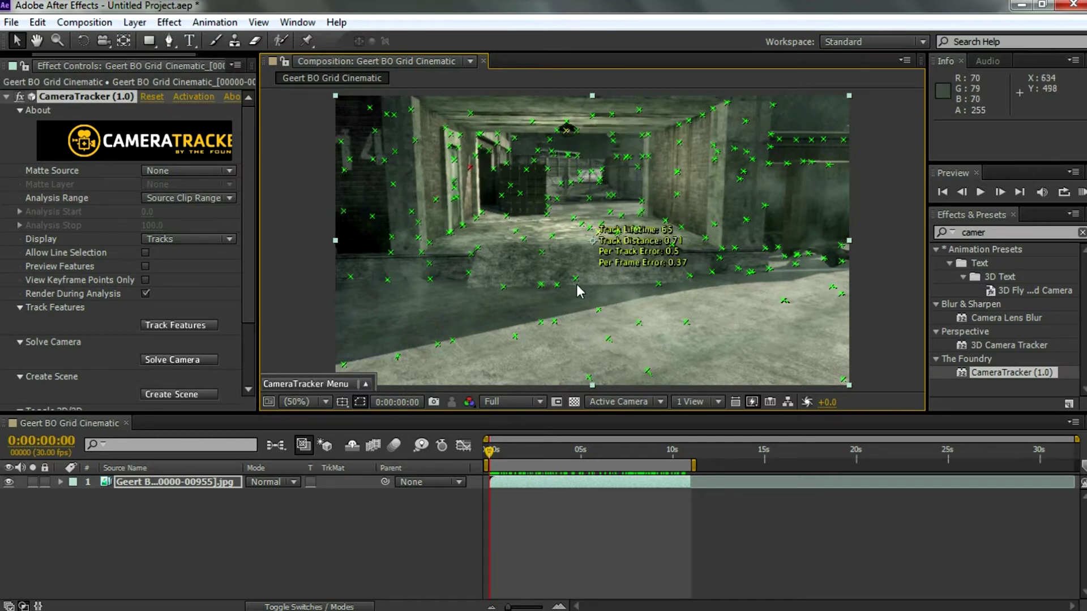
Create the CameraTracker scene with its camera and null object, and move the null 24 px along X to 664.
left_click(202, 393)
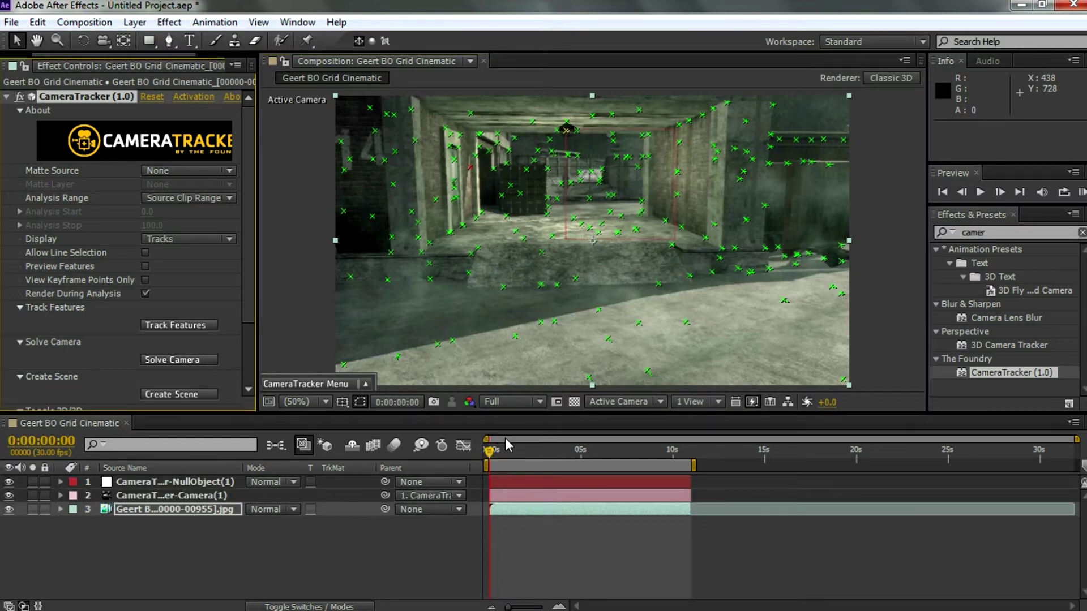
left_click_drag(492, 453, 460, 457)
left_click(230, 478)
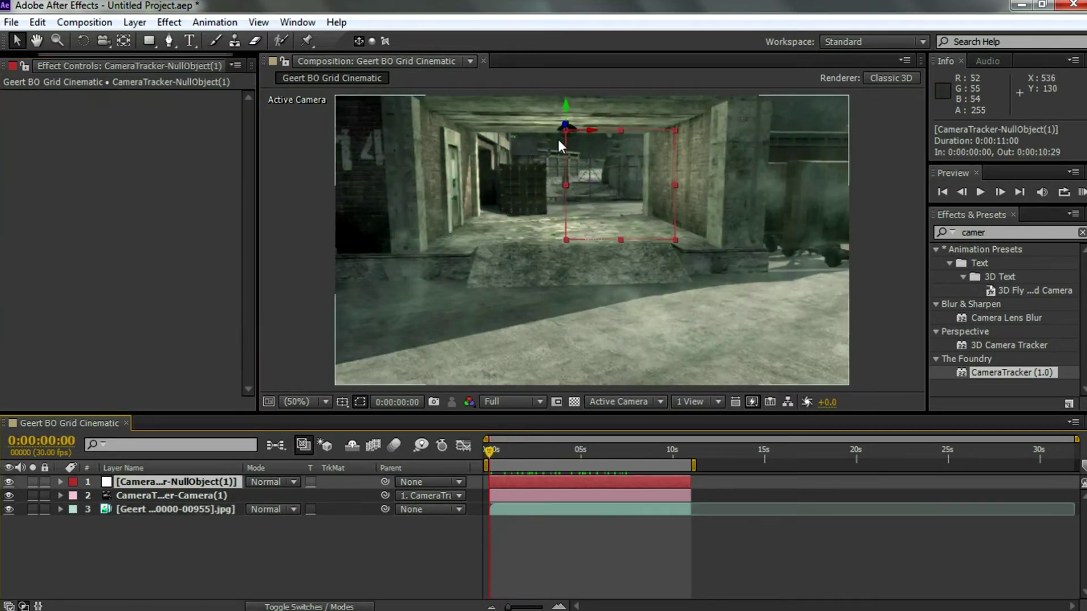
left_click_drag(588, 130, 599, 135)
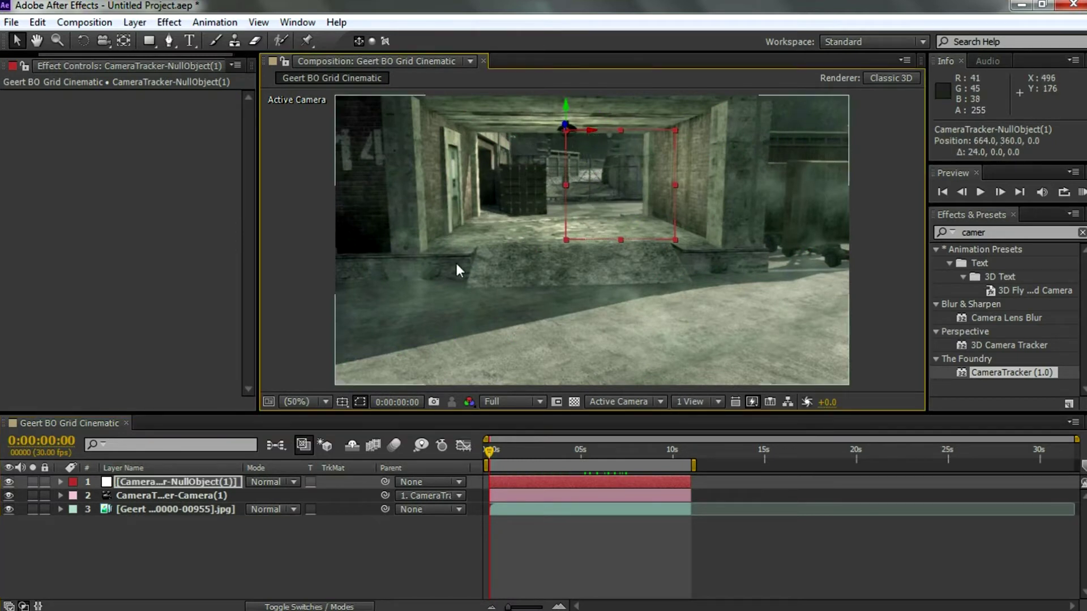
Switch from After Effects to the desktop and open the Optical Flares folder inside Editing > GFX.
left_click(13, 67)
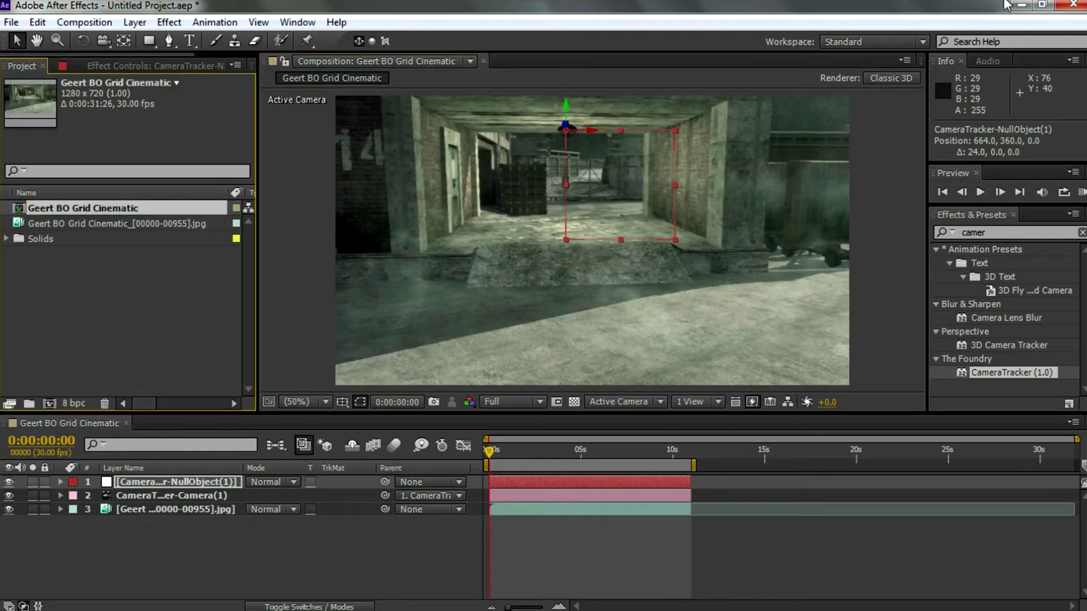
left_click(1022, 5)
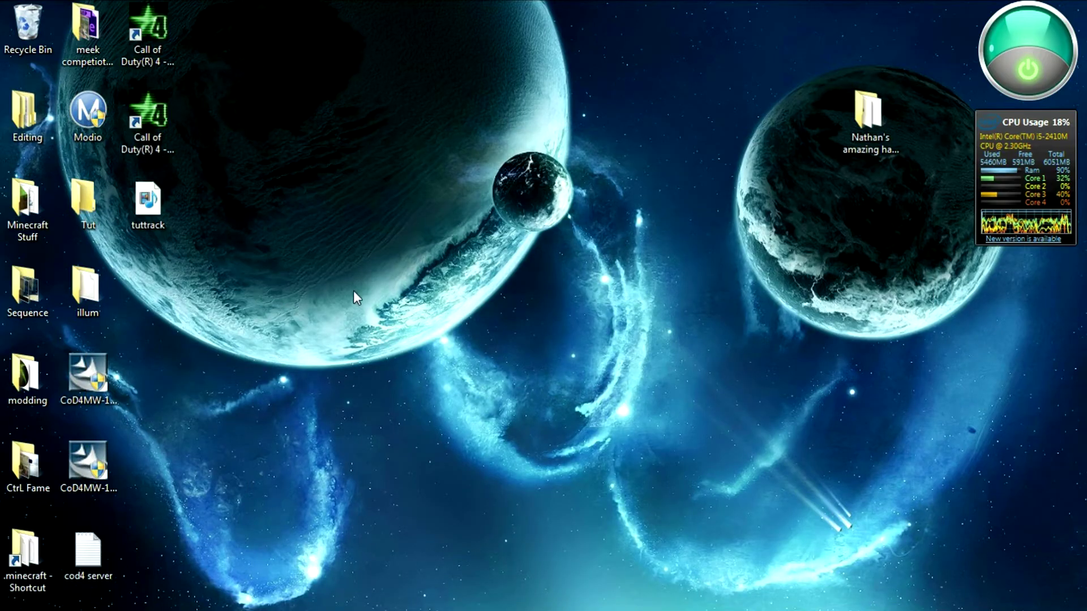
left_click(28, 110)
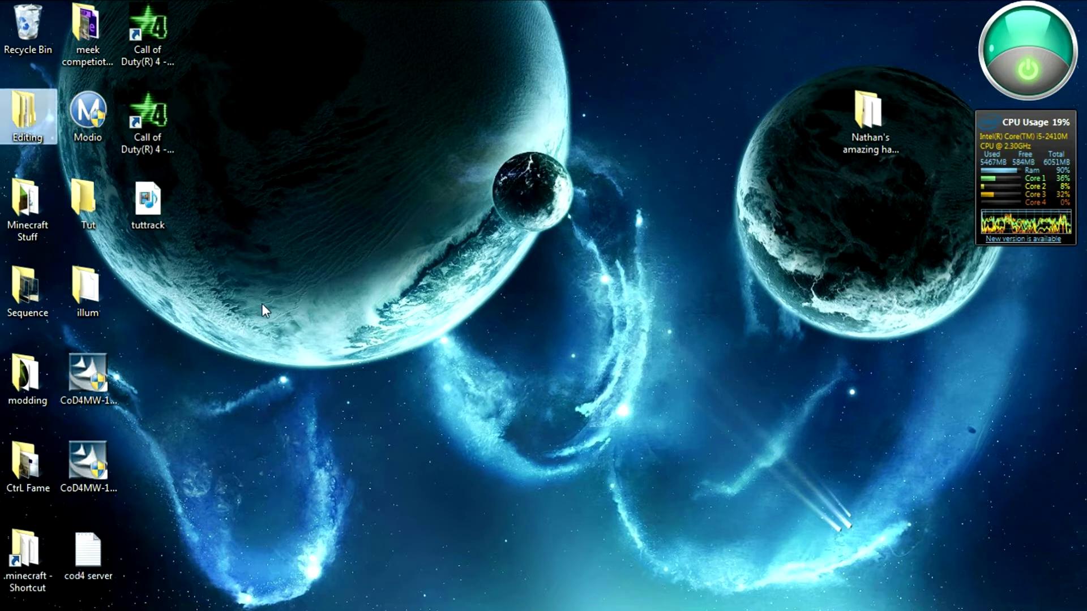
double_click(14, 112)
double_click(513, 390)
double_click(498, 253)
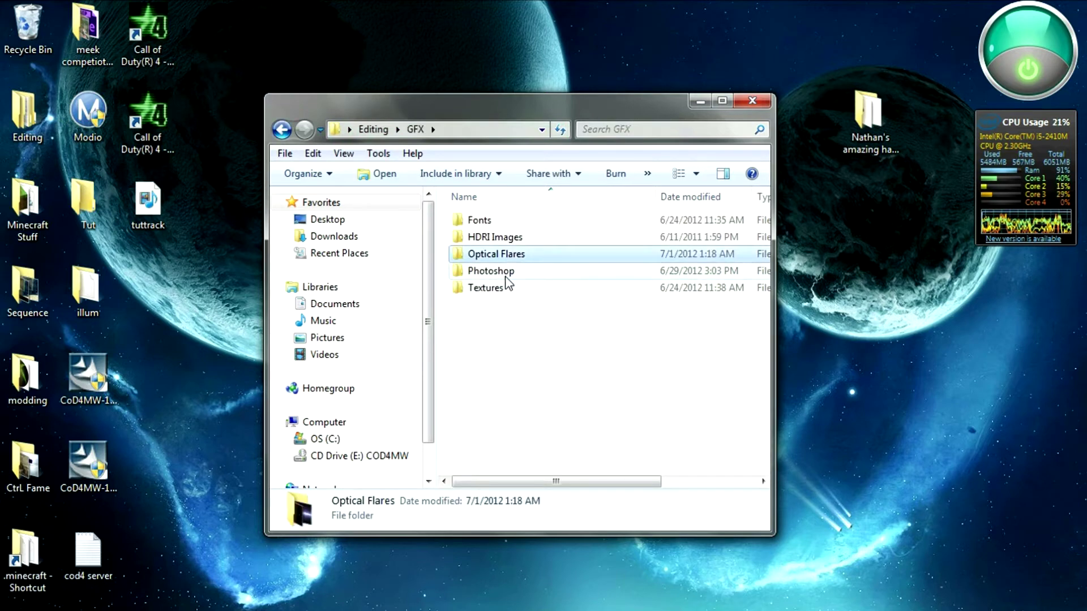
Import Optical Flares (45).png into the After Effects project and add it to the composition as the top layer.
left_click_drag(766, 211, 775, 257)
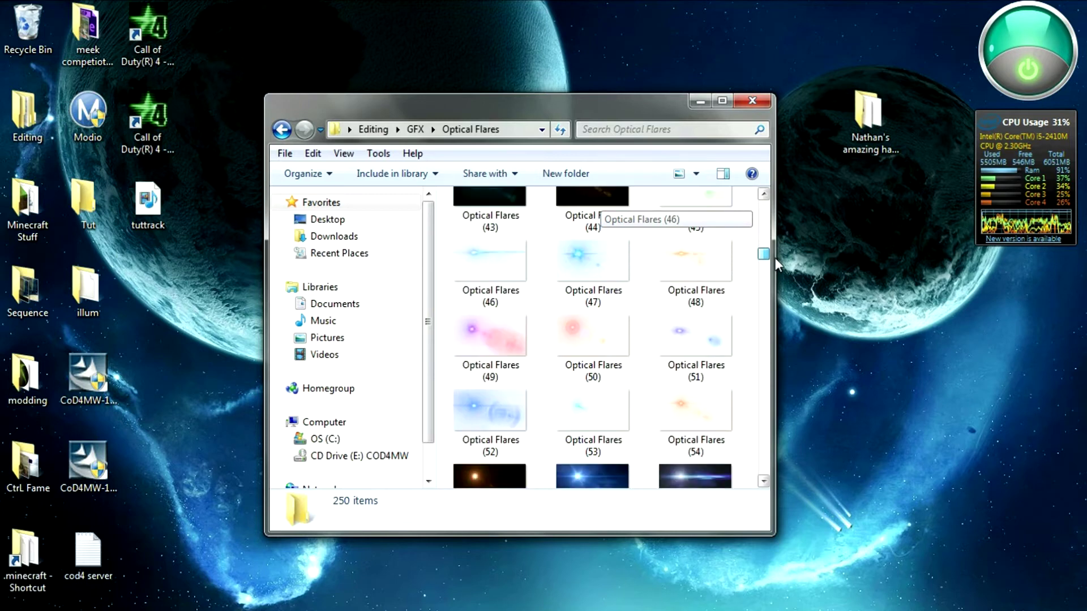
left_click_drag(512, 264, 485, 280)
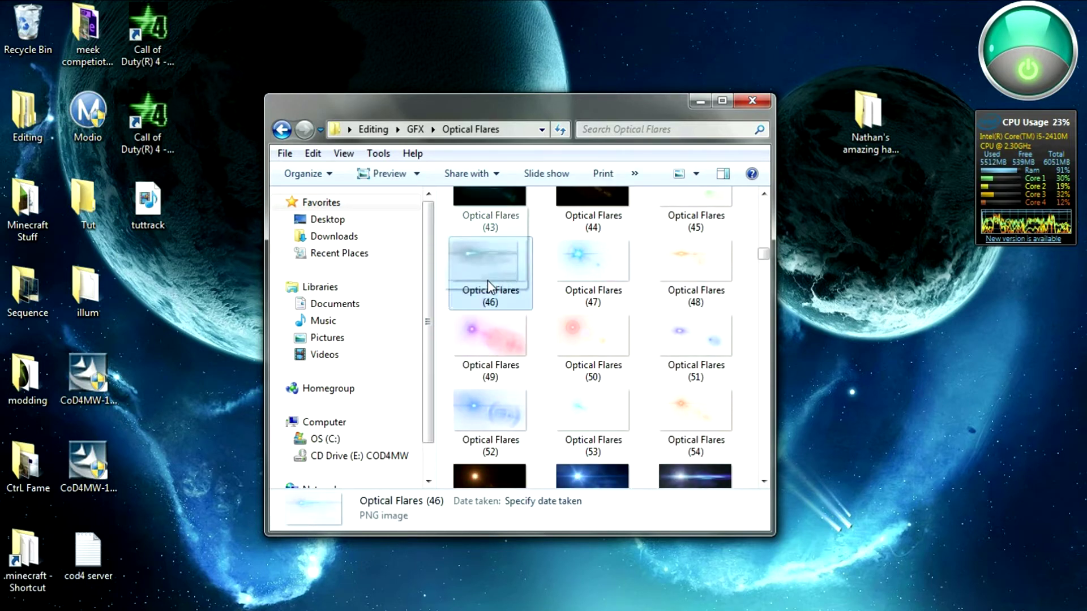
scroll(766, 250, "up", 2)
left_click_drag(708, 362, 137, 304)
left_click_drag(134, 240, 172, 480)
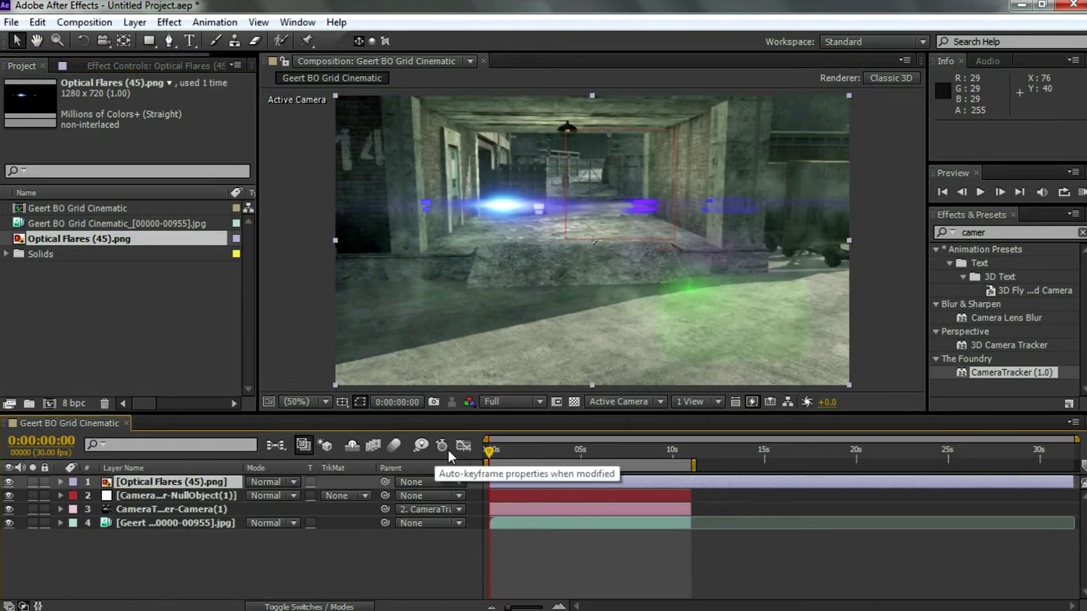
Parent the Optical Flares (45).png layer to CameraTracker-NullObject(1).
left_click_drag(490, 451, 449, 450)
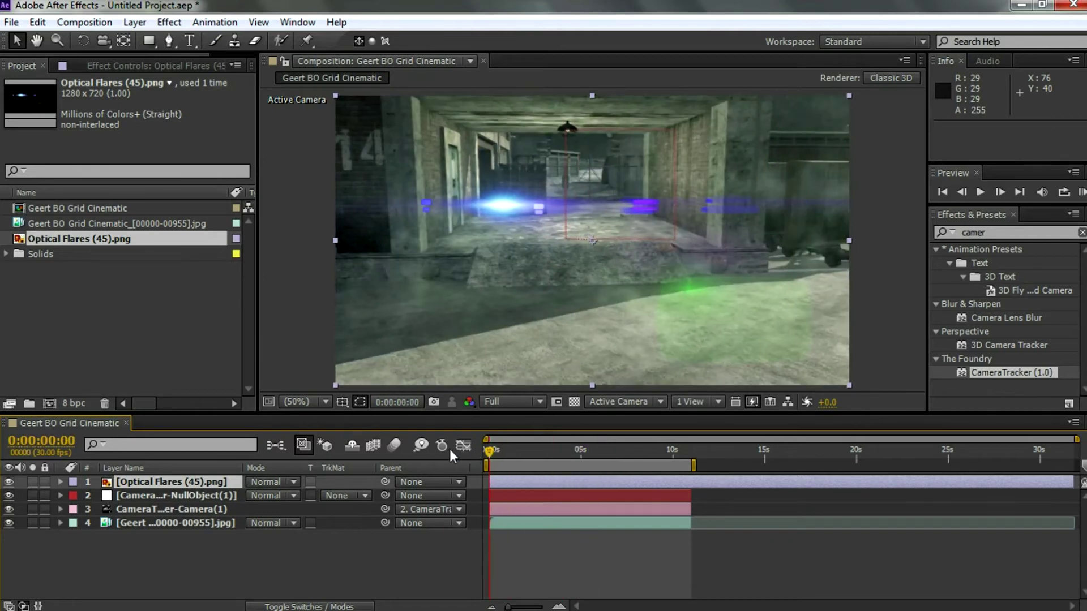
left_click(188, 483)
left_click(332, 607)
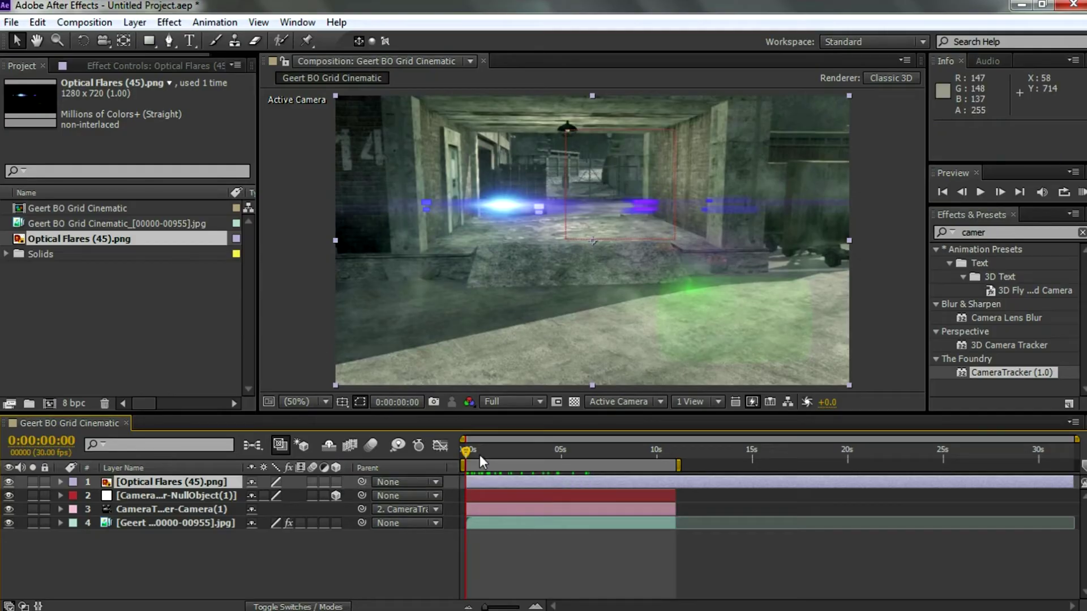
left_click_drag(480, 454, 447, 463)
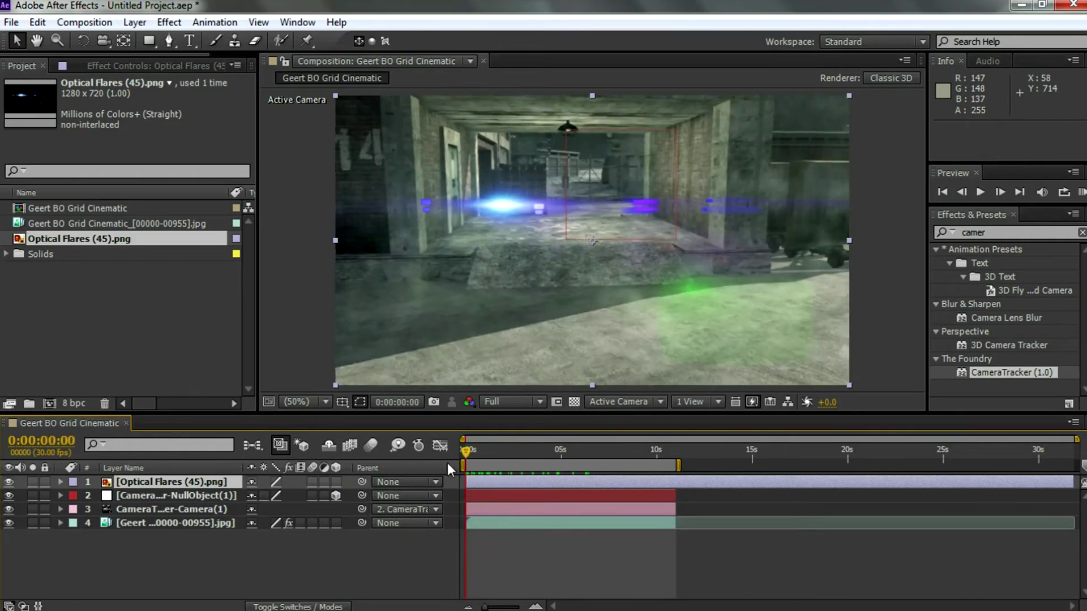
left_click(399, 482)
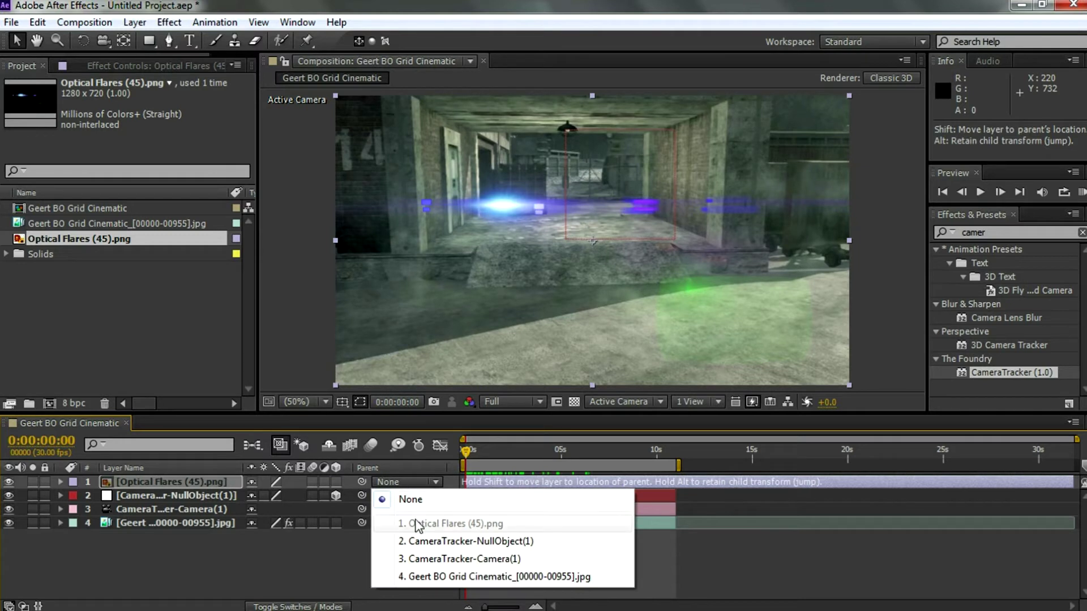
left_click(430, 542)
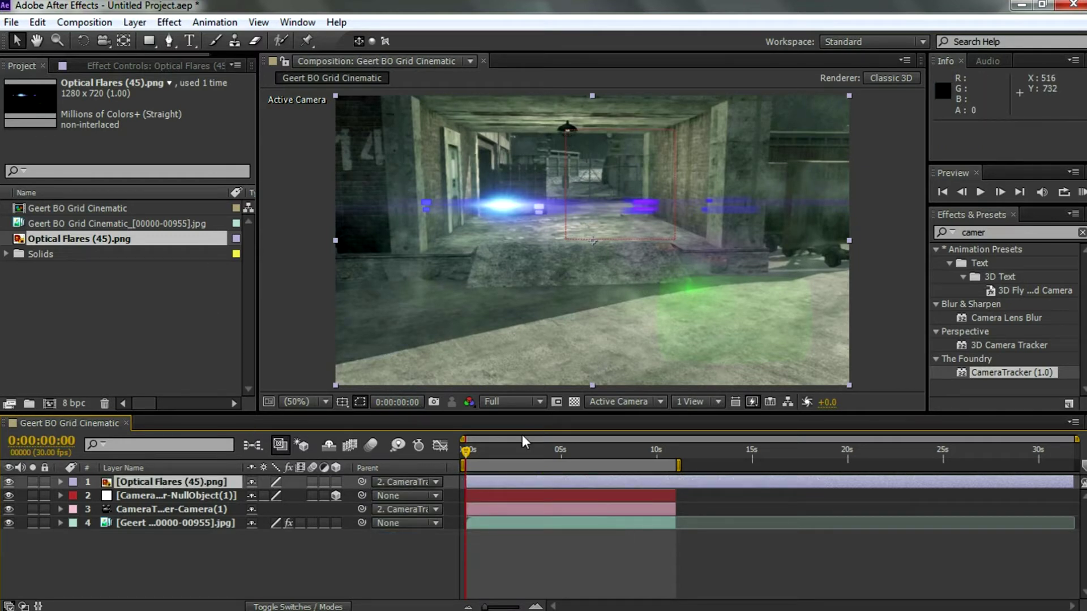
left_click_drag(467, 450, 413, 462)
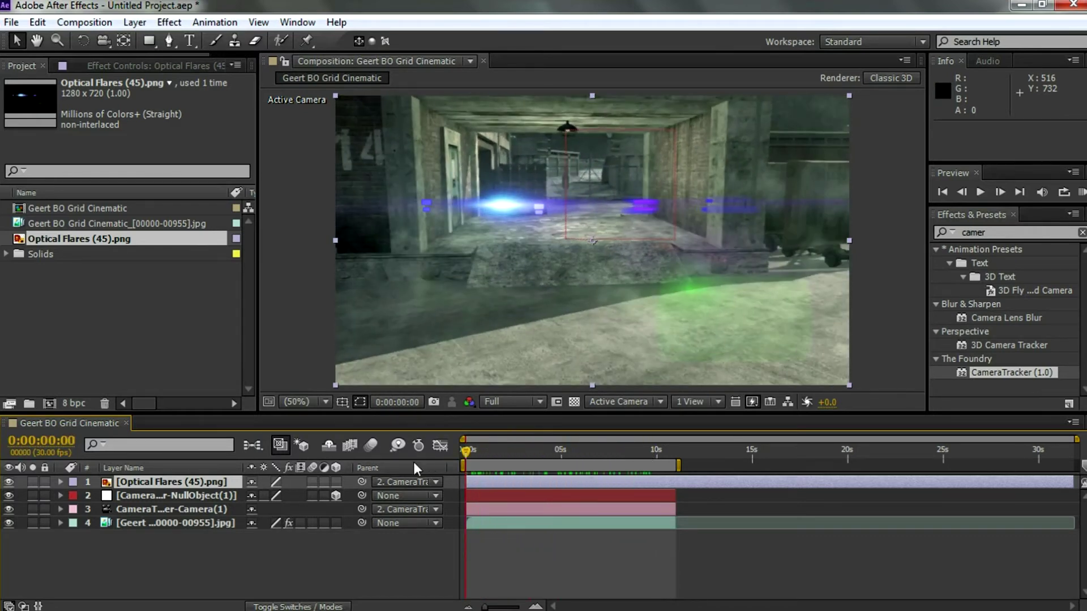
Make the optical flare layer 3D and scale it down to 9%.
left_click(337, 481)
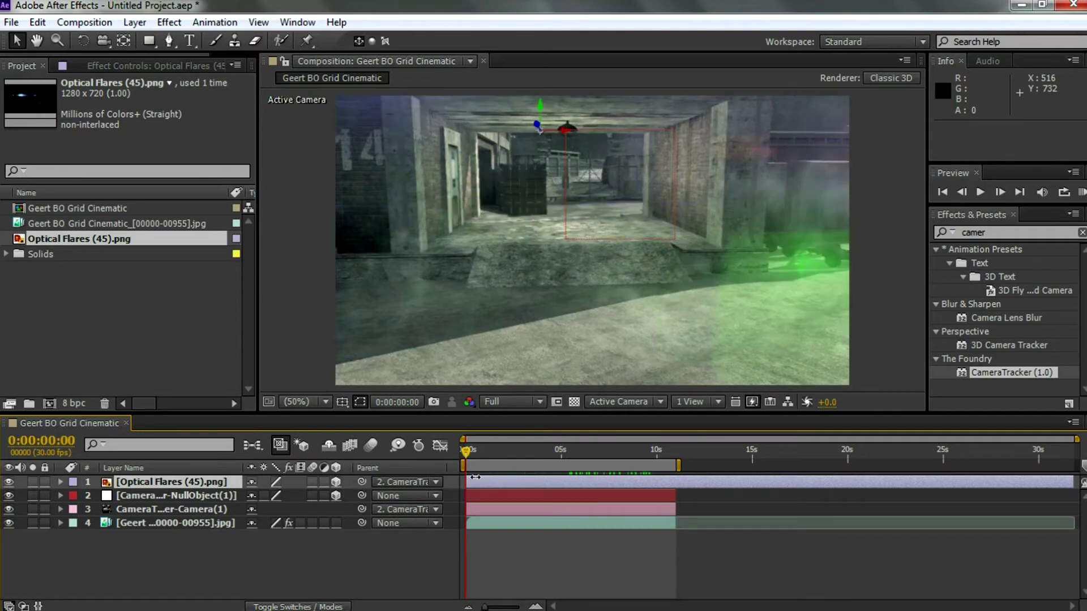
left_click_drag(468, 450, 406, 449)
left_click(222, 484)
key("s")
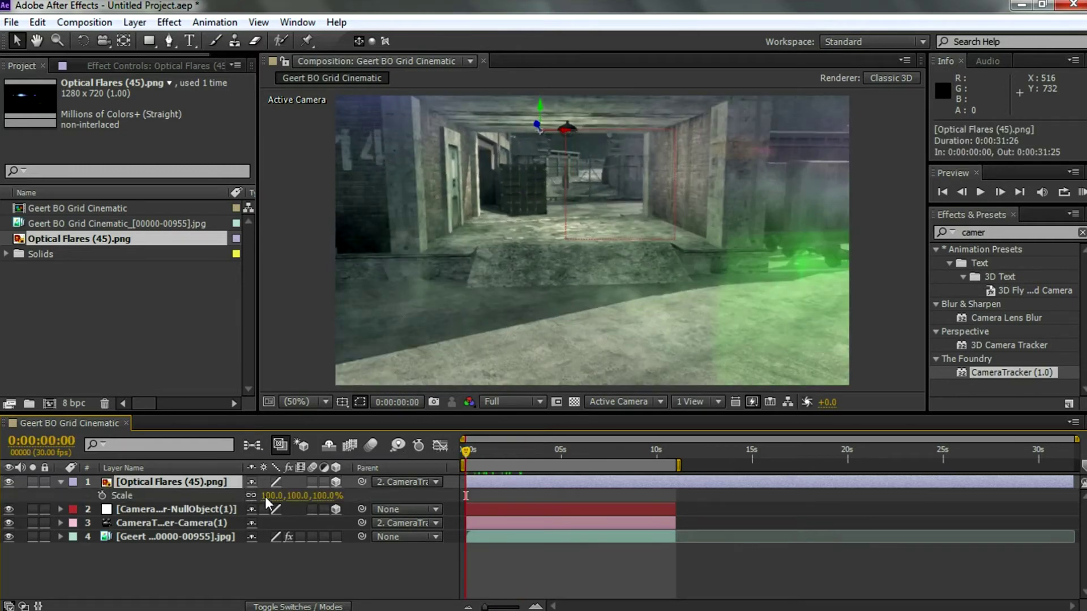
left_click_drag(320, 496, 220, 496)
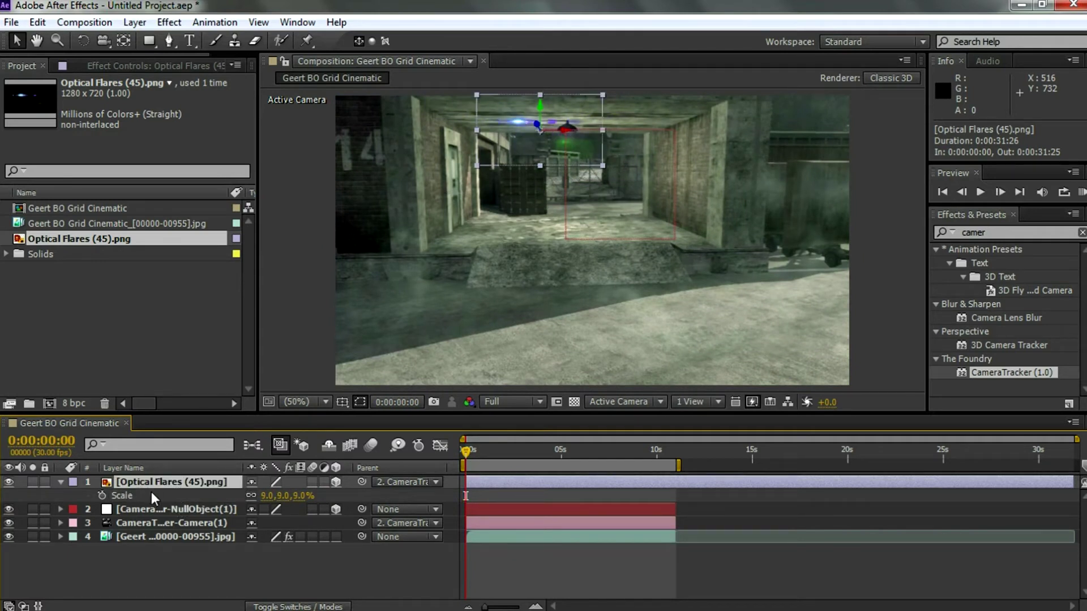
key("s")
Move the flare layer to position 24, 8, 0 so its glow sits on the ceiling lamp, checking the alignment through the clip.
left_click_drag(539, 104, 589, 119)
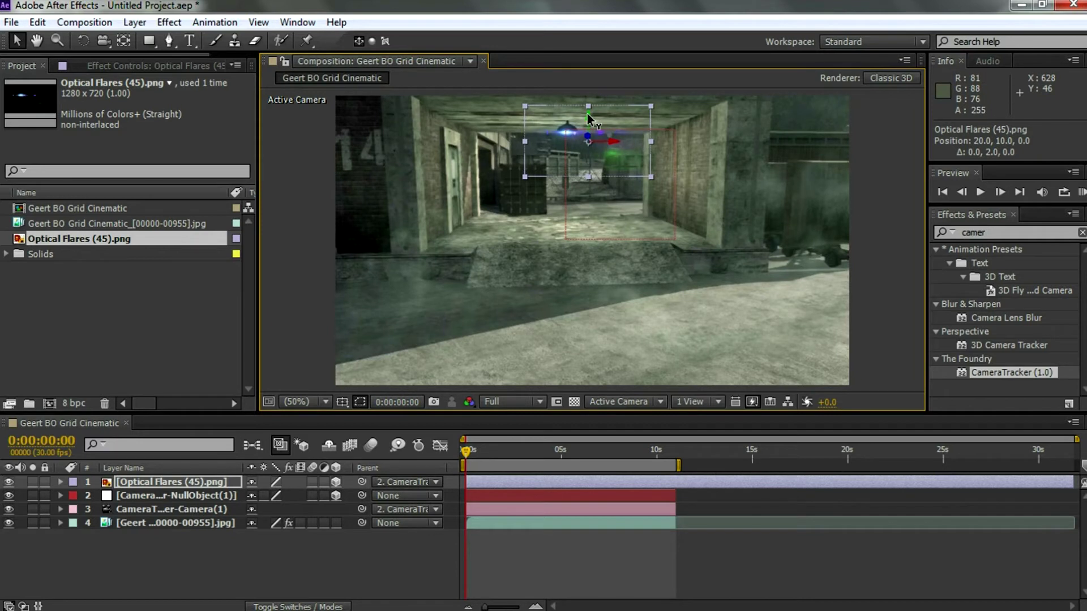
key("ctrl+z")
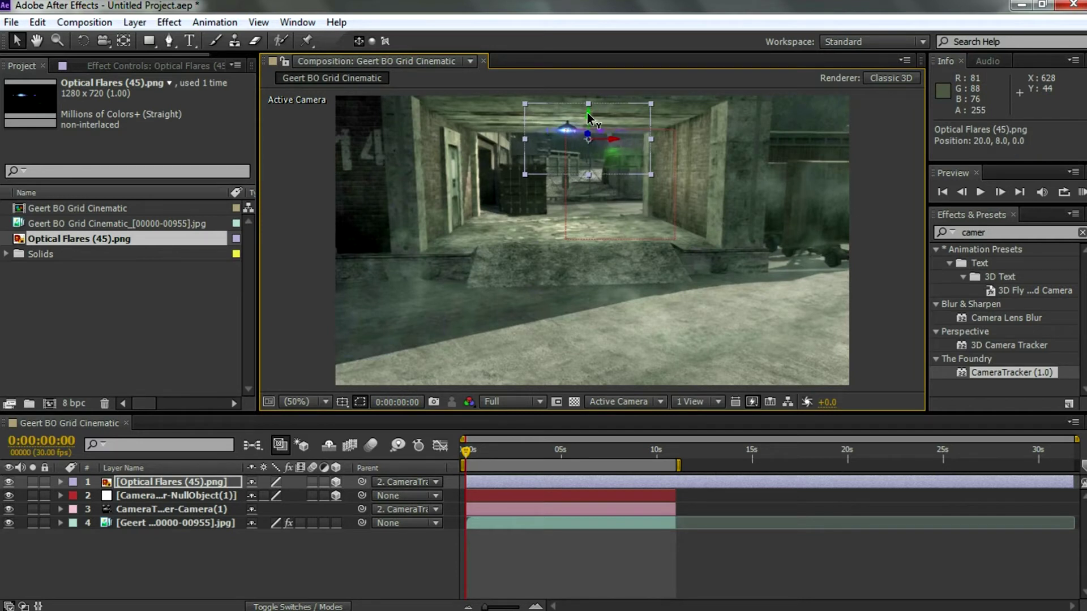
key("Page_Down")
left_click_drag(474, 451, 450, 457)
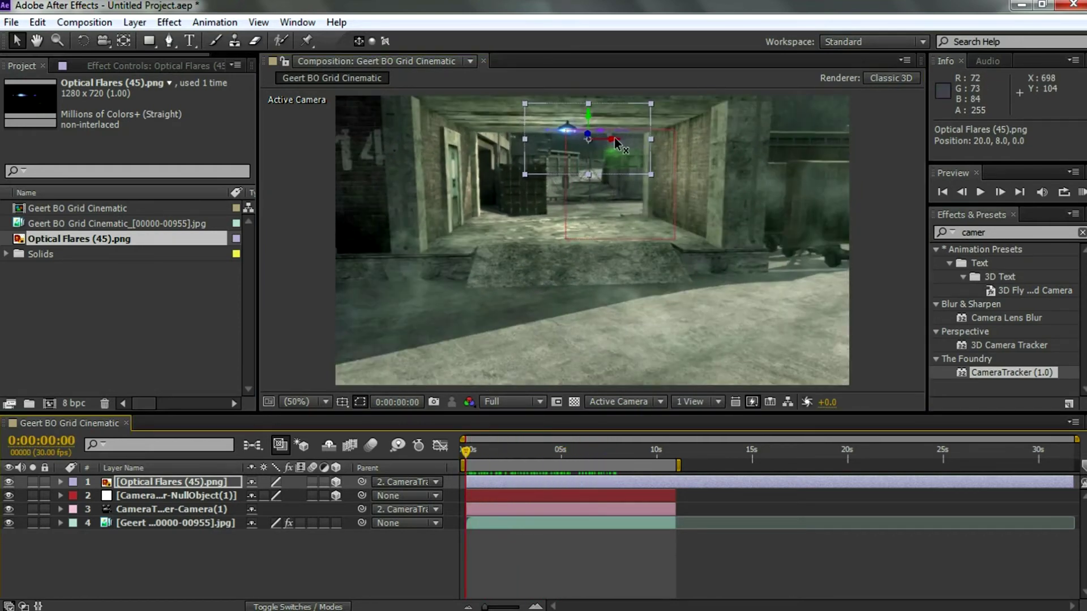
left_click_drag(614, 140, 616, 142)
left_click_drag(466, 451, 616, 456)
left_click_drag(604, 120, 612, 120)
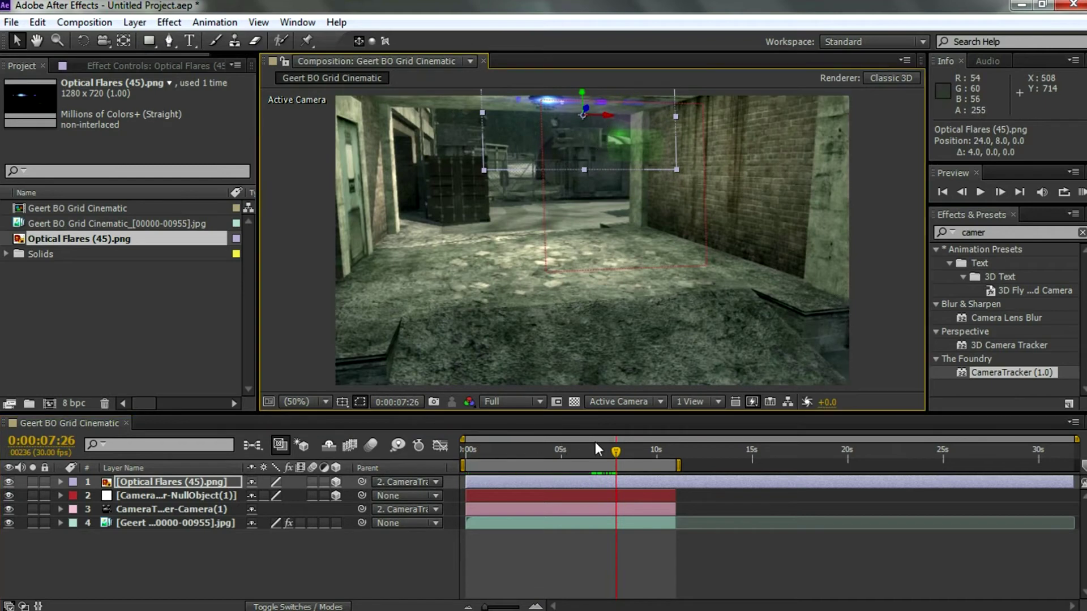
left_click_drag(615, 451, 432, 468)
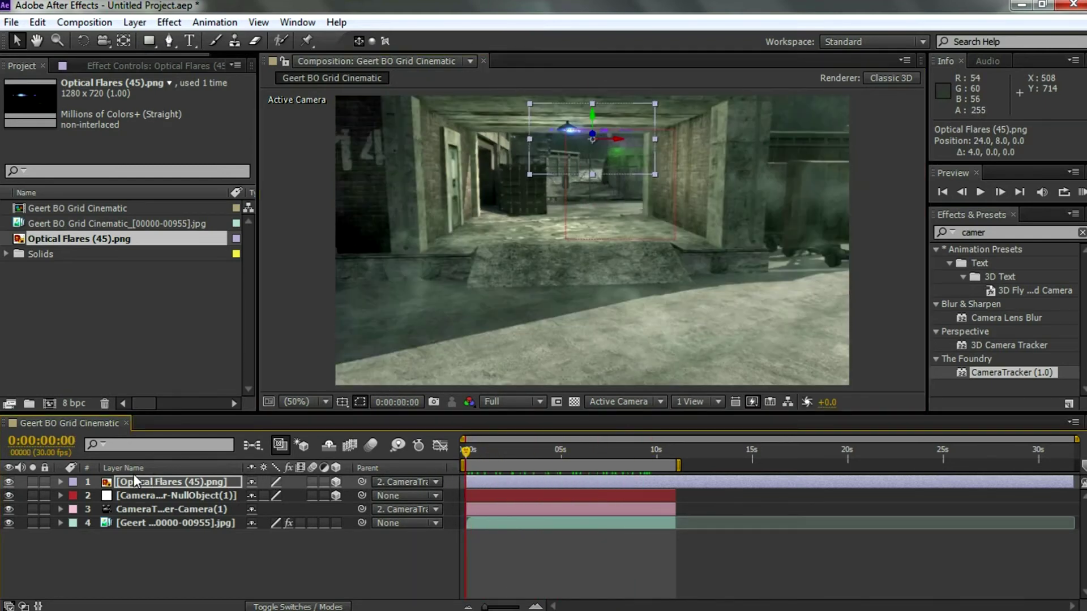
Delete the flare, null and camera layers, and remove the CameraTracker effect from the footage layer.
left_click(182, 496, "ctrl")
left_click(195, 509, "ctrl")
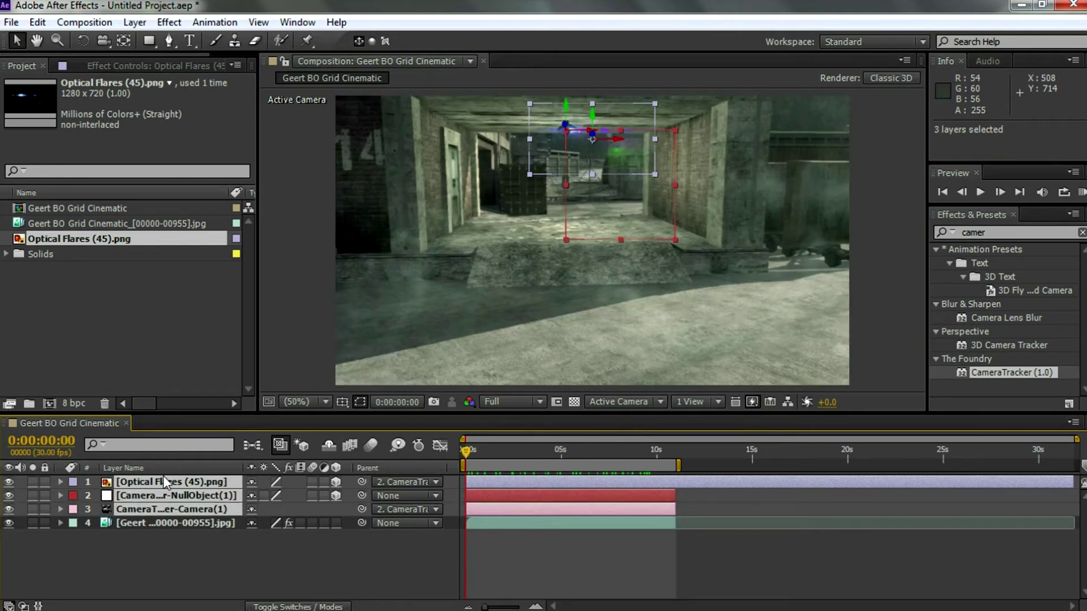
key("Delete")
left_click(160, 63)
left_click(107, 97)
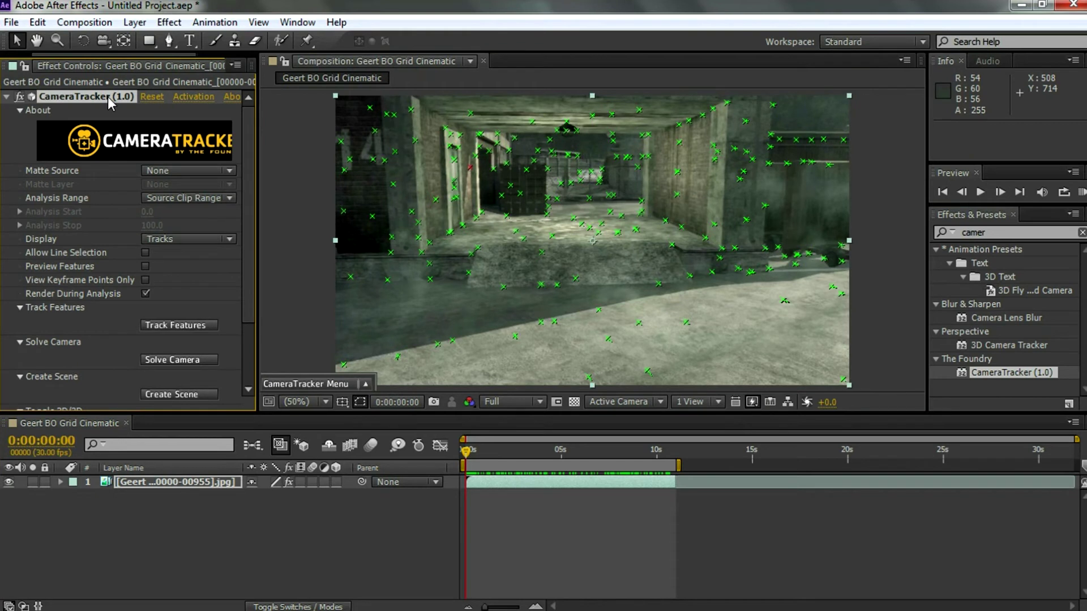
key("Delete")
left_click_drag(39, 53, 14, 55)
left_click(21, 65)
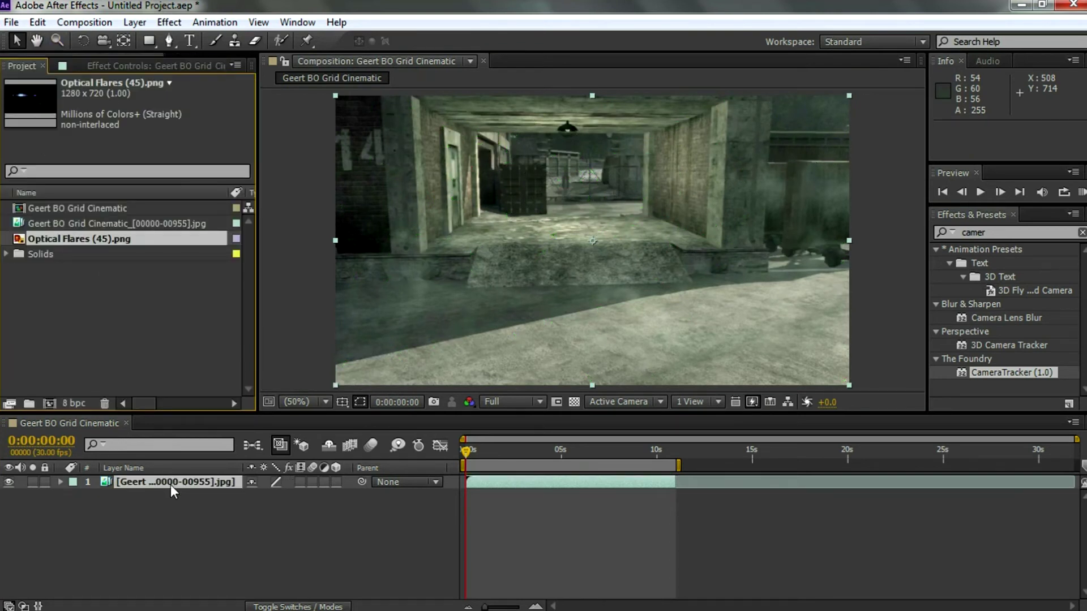
Run the built-in Track Camera analysis on the Geert BO Grid Cinematic footage layer.
left_click(209, 506)
left_click(212, 485)
right_click(213, 485)
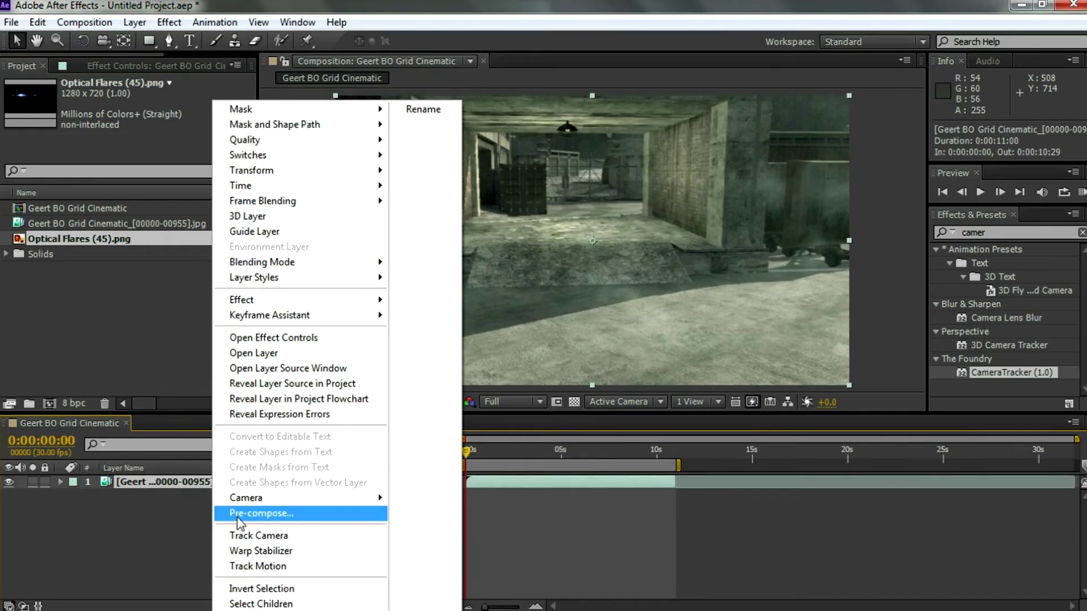
left_click(248, 537)
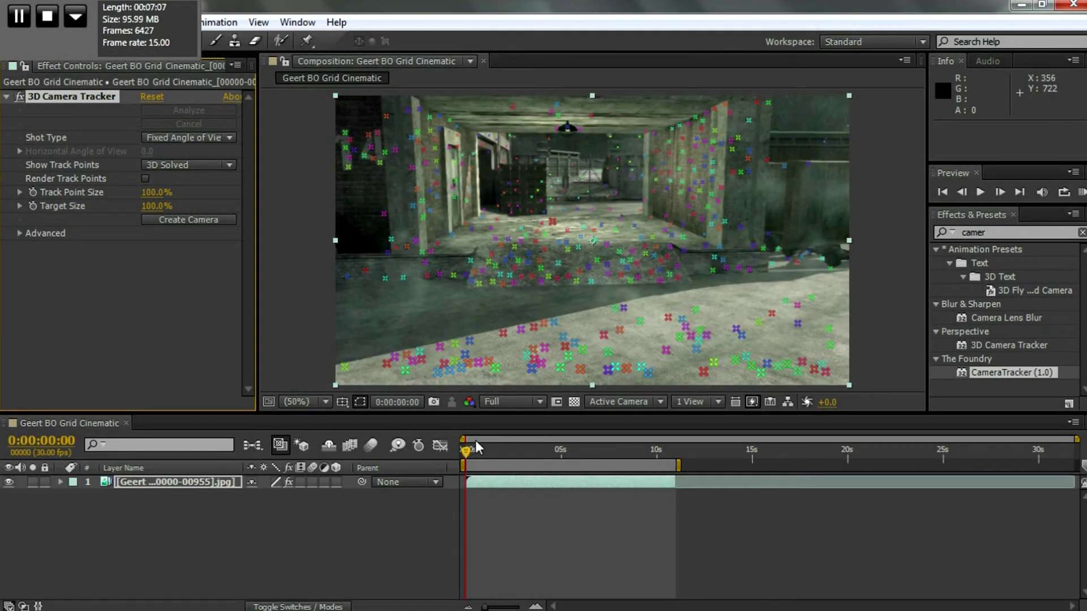
Review the solved 3D track points at several times through the clip and set the track point size to 99%.
left_click_drag(467, 450, 590, 449)
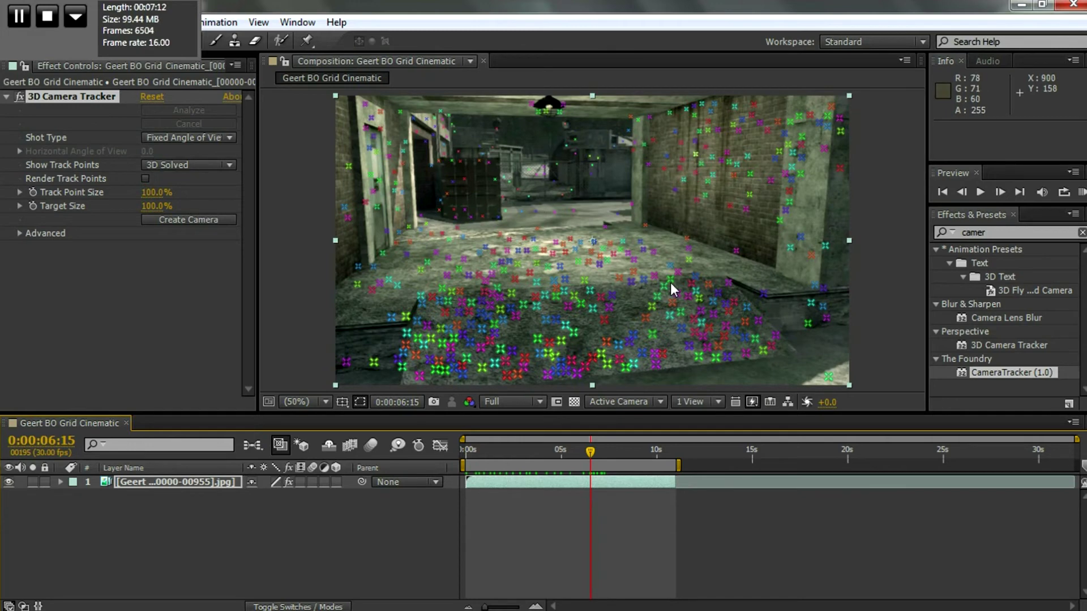
left_click_drag(589, 451, 644, 451)
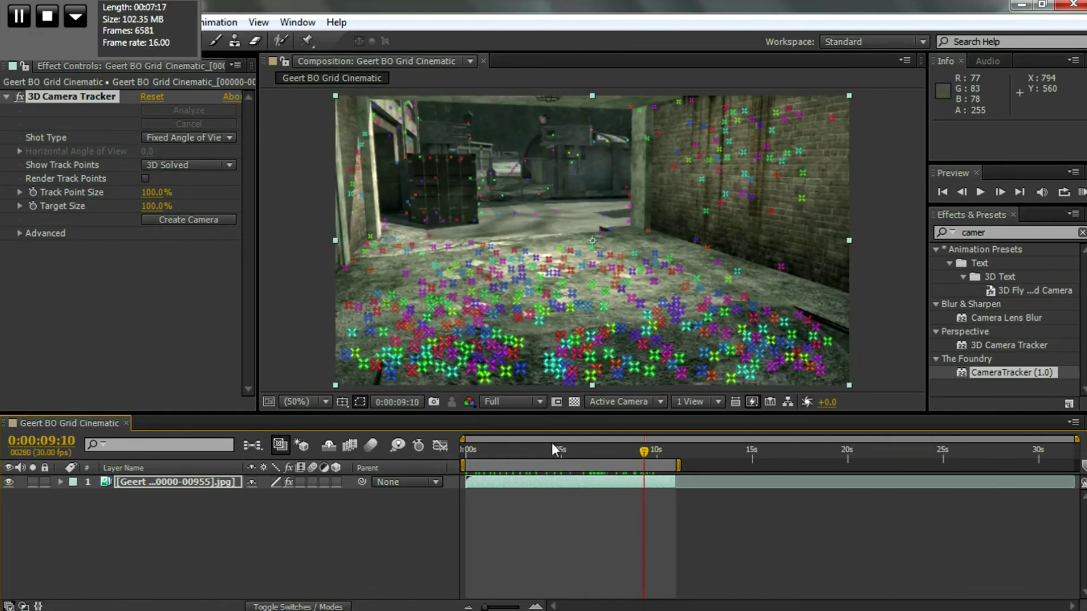
mouse_move(150, 192)
left_mouse_down()
mouse_move(233, 191)
mouse_move(134, 193)
mouse_move(155, 196)
left_mouse_up()
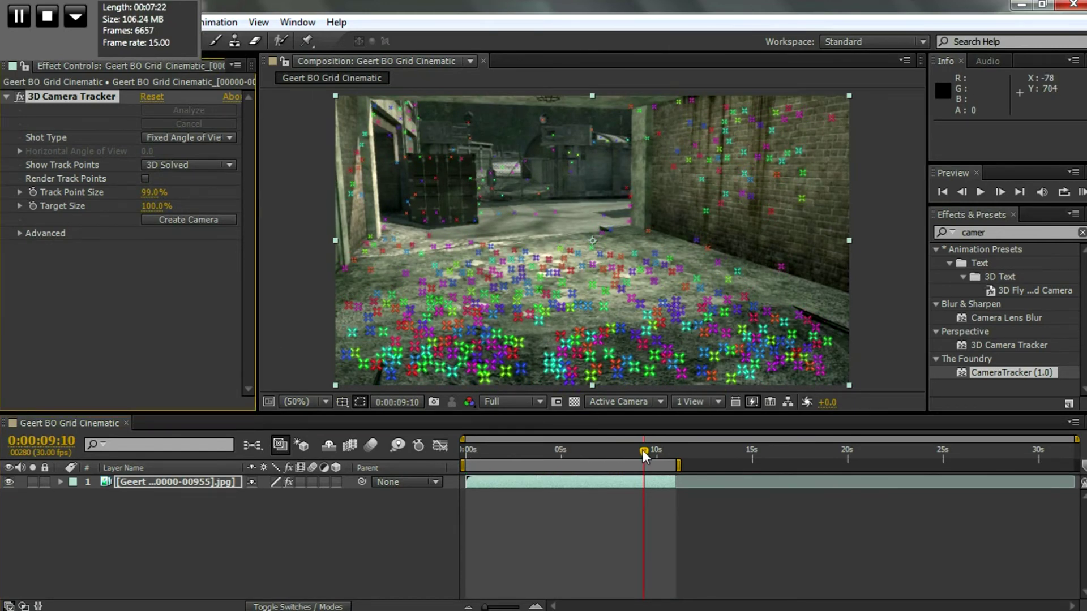
left_click_drag(643, 450, 640, 449)
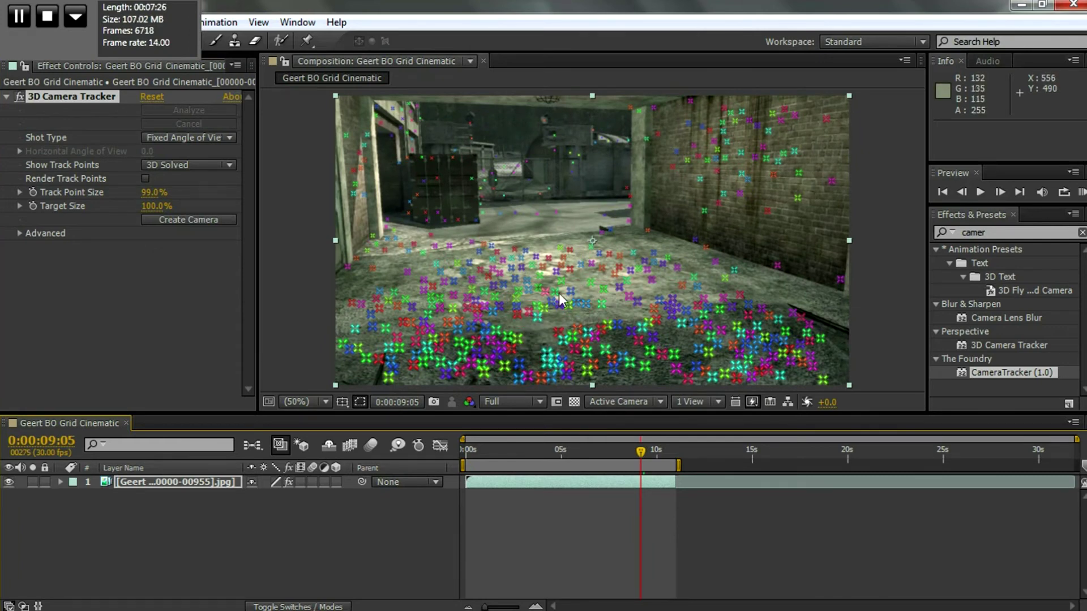
left_click_drag(639, 448, 453, 456)
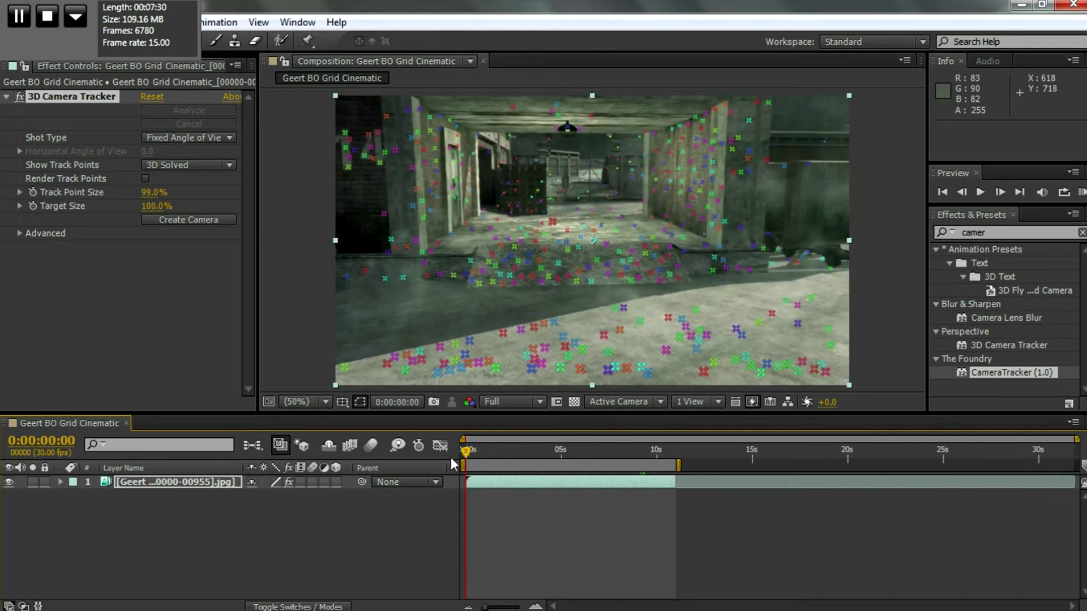
Create a null and camera from the track point on the hanging ceiling lamp at the first frame.
double_click(568, 127)
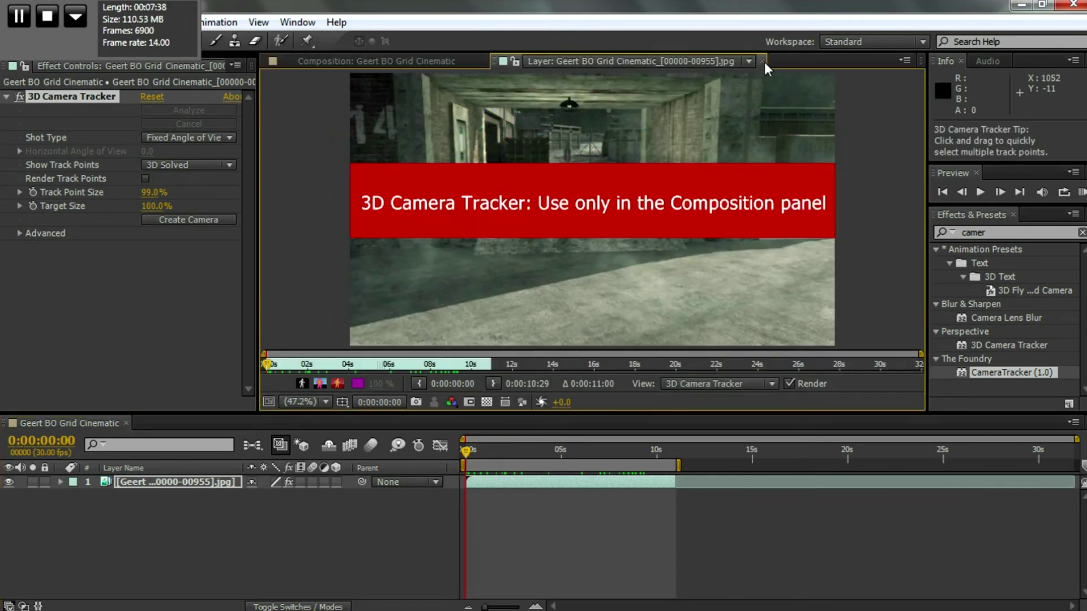
left_click(762, 60)
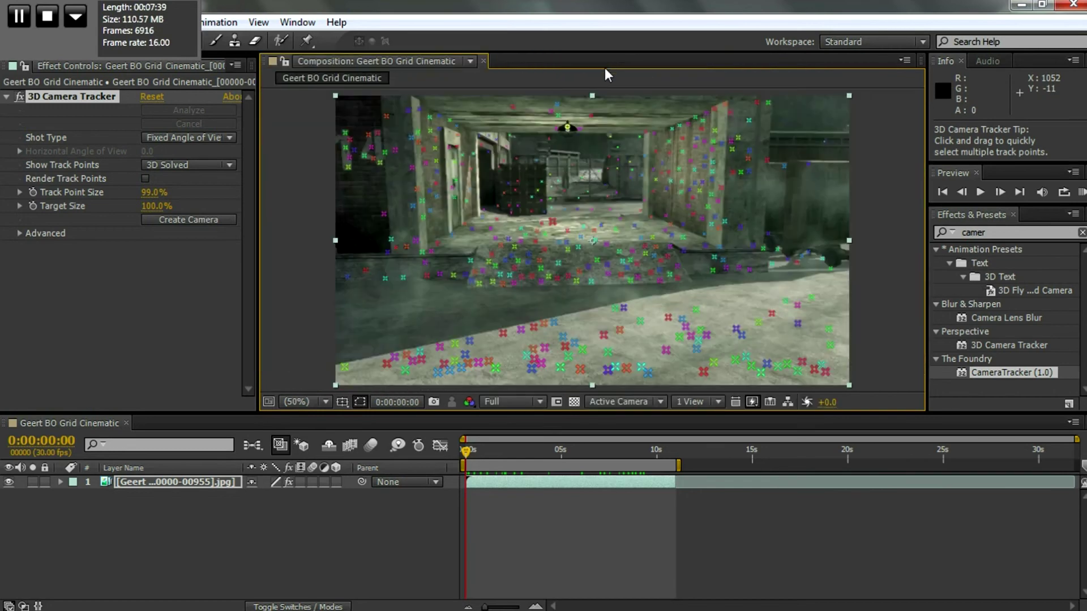
right_click(567, 127)
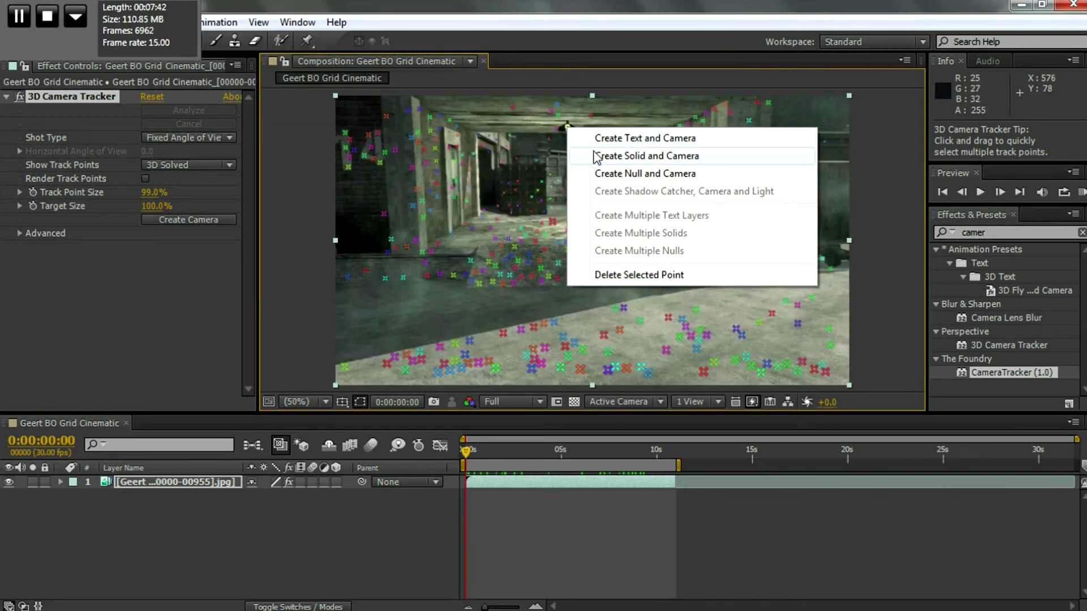
left_click(609, 179)
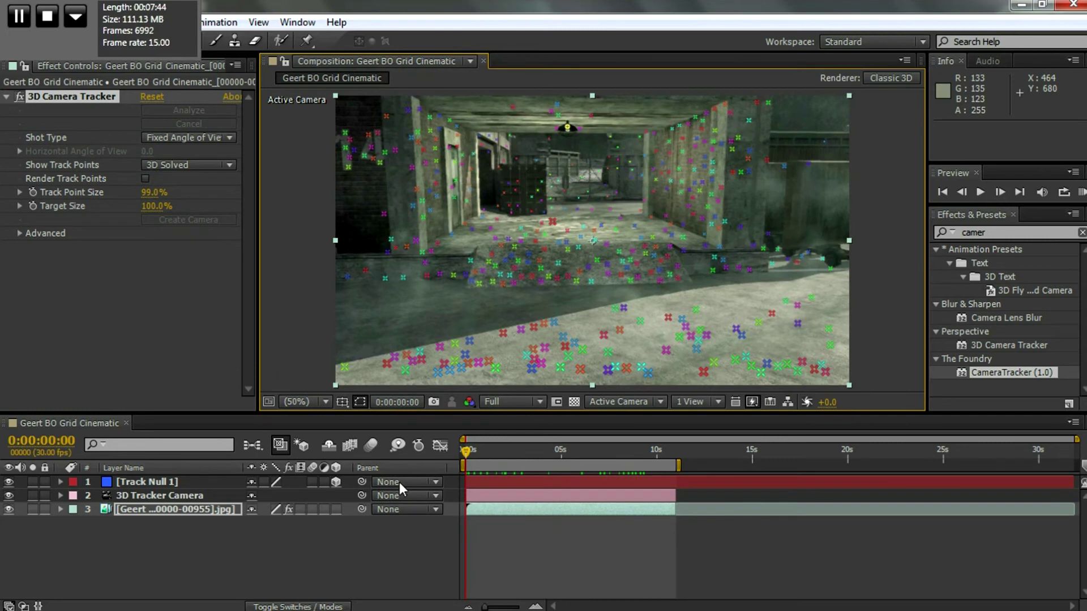
Enlarge the Track Null 1 outline in the composition view, working at about 0:00:03:08 in the clip.
left_click_drag(464, 453, 528, 453)
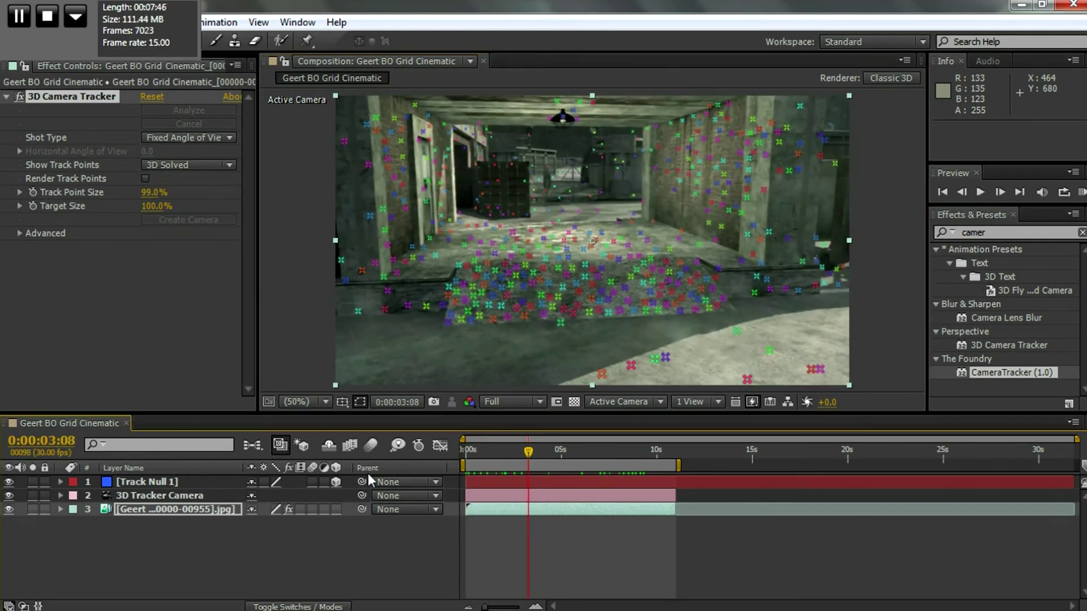
left_click(170, 482)
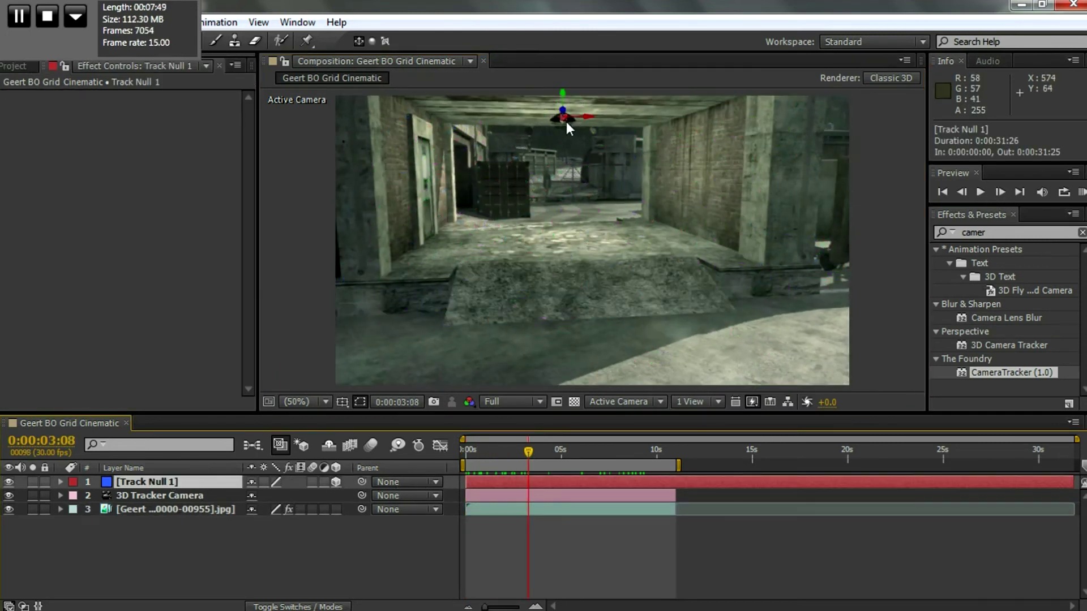
mouse_move(565, 118)
left_mouse_down()
mouse_move(584, 120)
mouse_move(563, 124)
left_mouse_up()
key("ctrl+z")
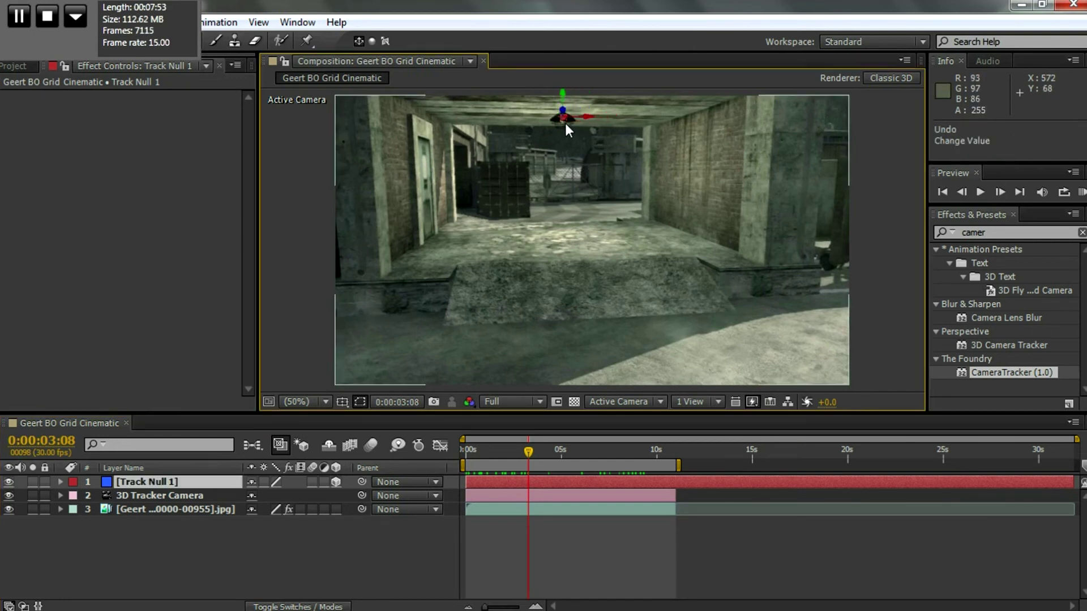
left_click_drag(566, 121, 627, 246)
left_click_drag(682, 185, 669, 183)
Move Track Null 1 down by 32 along Y to position 378.3, -799.2, 3526.5, and return to the first frame.
left_click_drag(536, 450, 514, 458)
left_click_drag(568, 98, 566, 106)
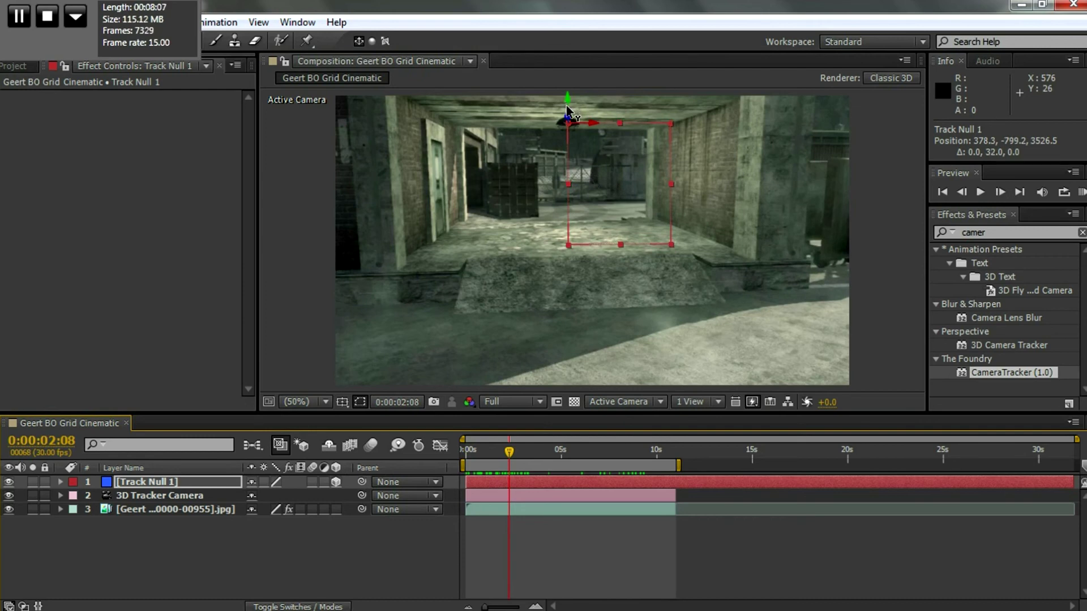
left_click_drag(498, 440, 465, 453)
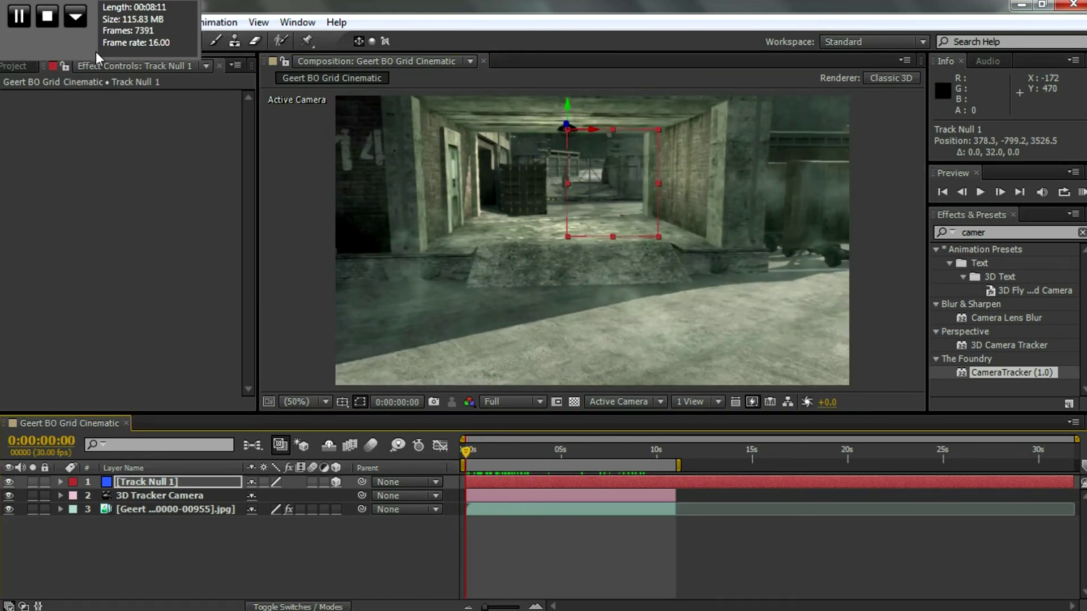
Add Optical Flares (45).png above the other layers as a 3D layer parented to Track Null 1.
left_click(15, 67)
left_click_drag(72, 239, 128, 482)
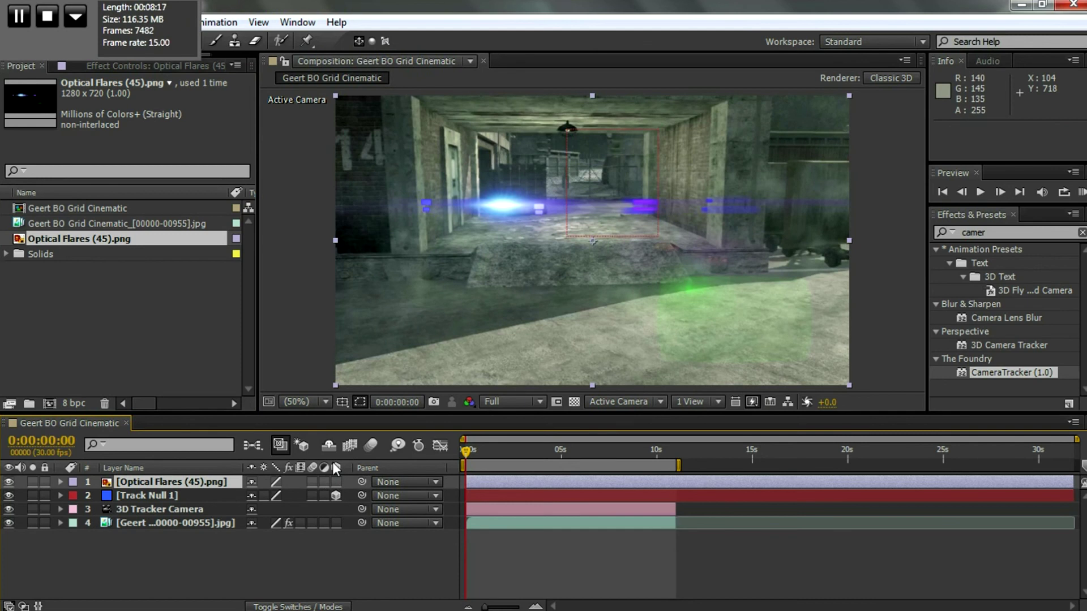
left_click(397, 482)
left_click(416, 541)
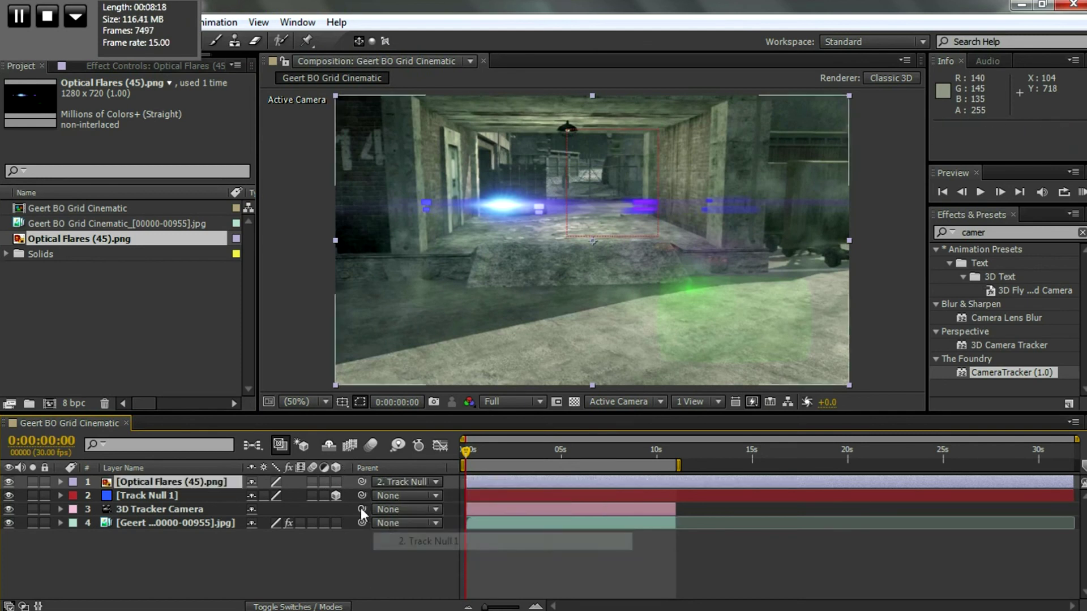
left_click(337, 482)
Align the optical flare with the ceiling lamp at the first frame by setting its position to 4.5, 1.7, 0.0.
mouse_move(593, 216)
left_mouse_down()
mouse_move(592, 198)
mouse_move(591, 208)
left_mouse_up()
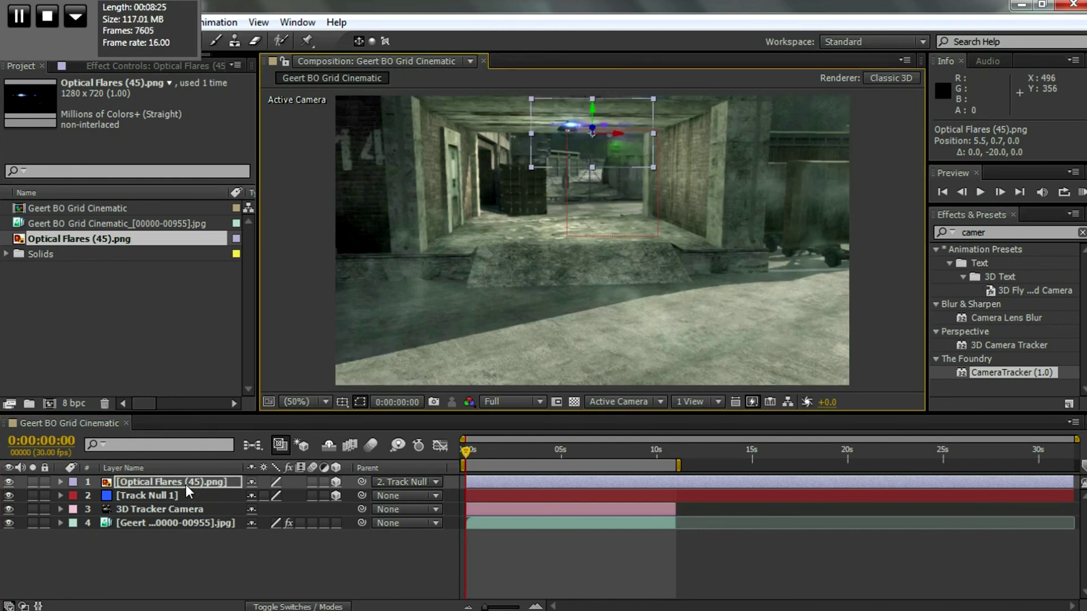
key("p")
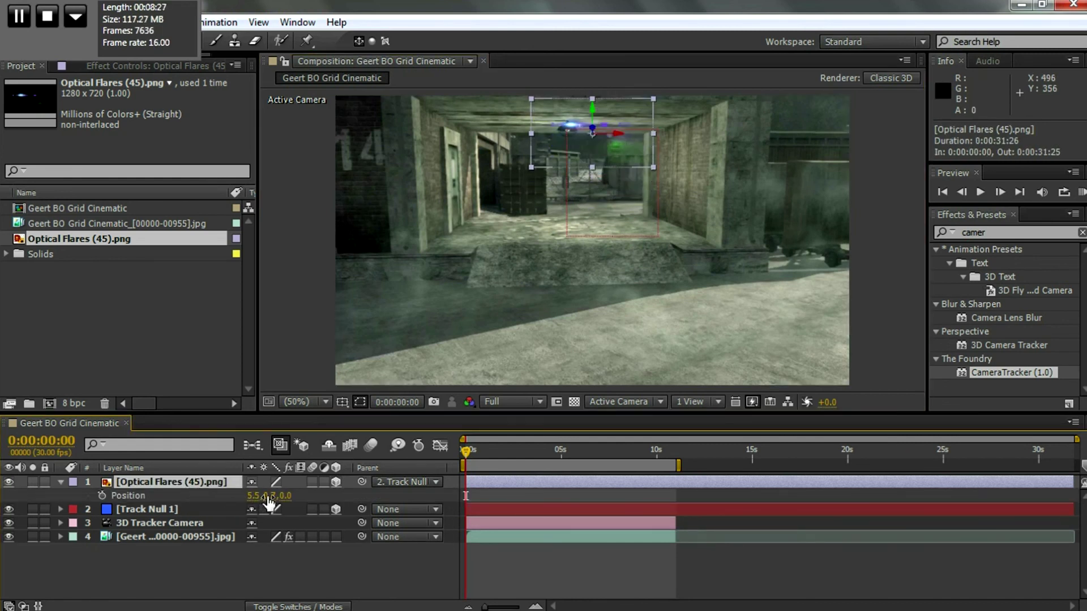
left_click_drag(270, 496, 256, 496)
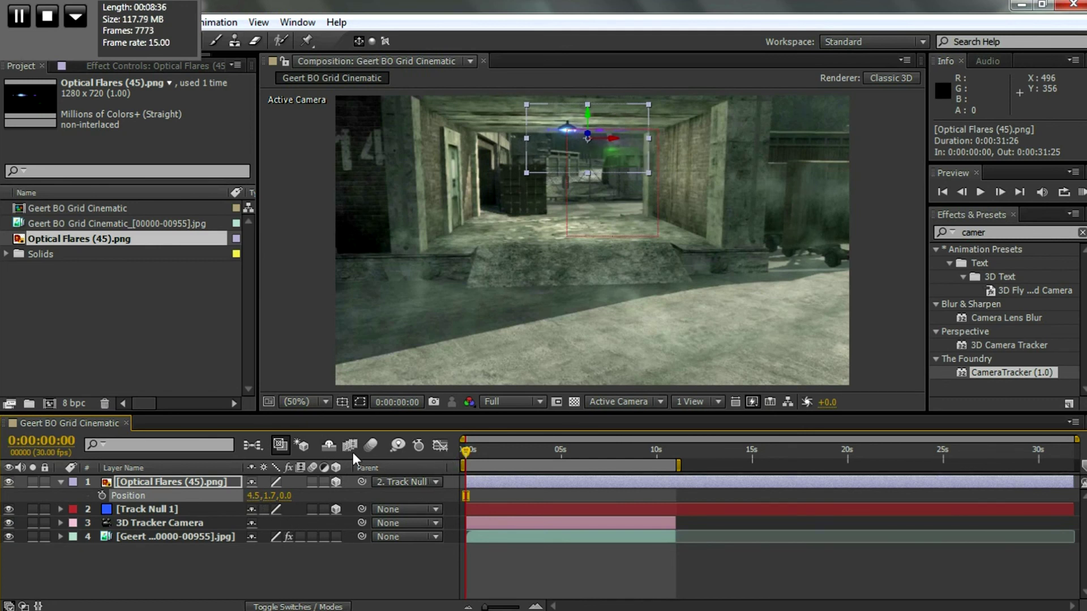
left_click(60, 482)
left_click_drag(463, 452, 396, 455)
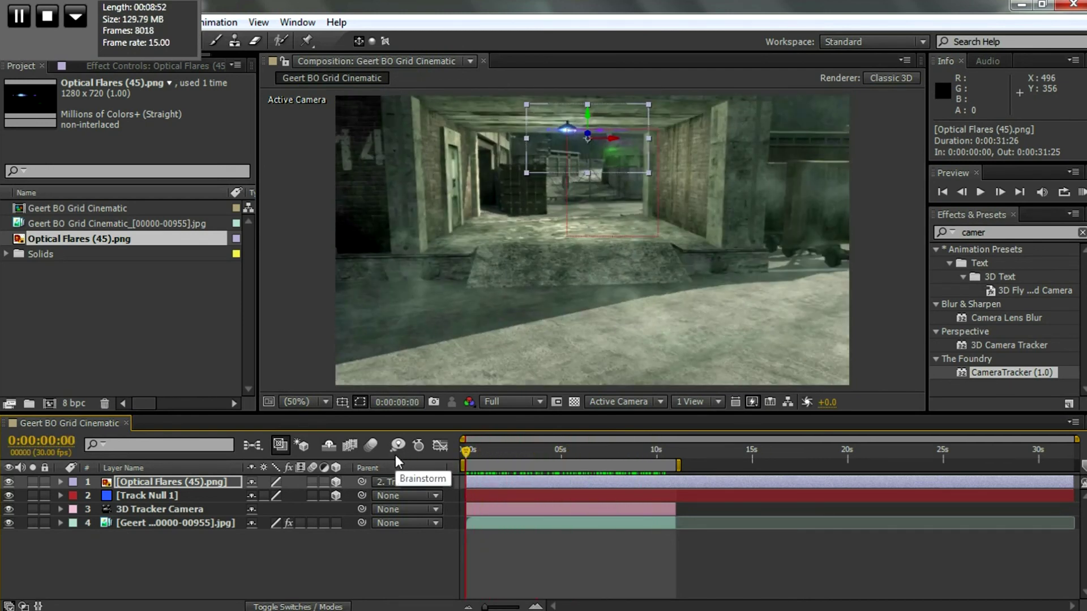